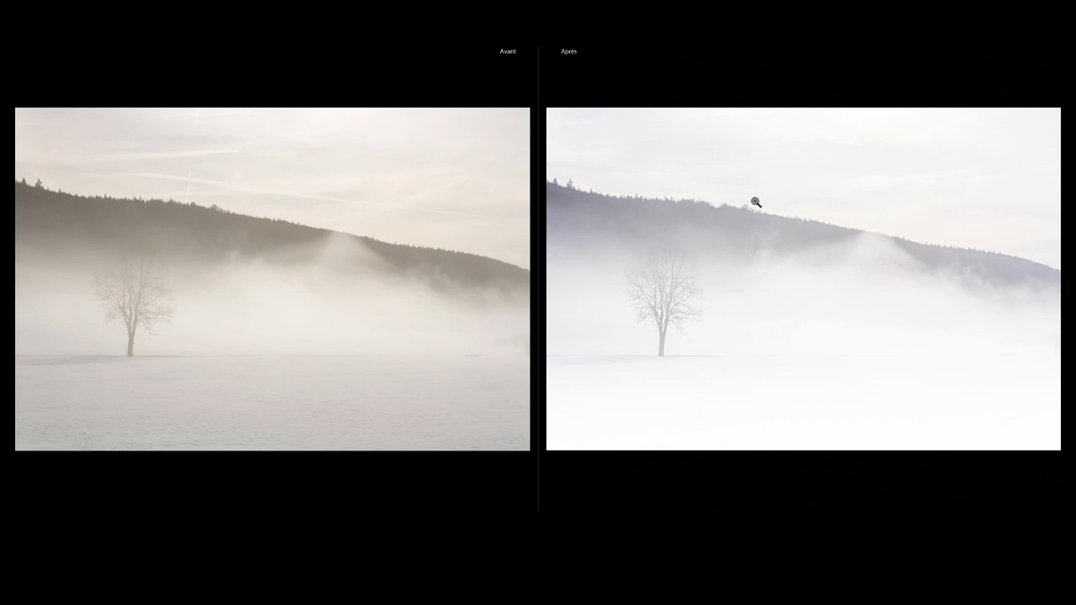
Step: After inspecting the snow close up, reset all Develop edits to Temperature 6050 and Tint +8
click(801, 431)
drag(677, 382, 702, 383)
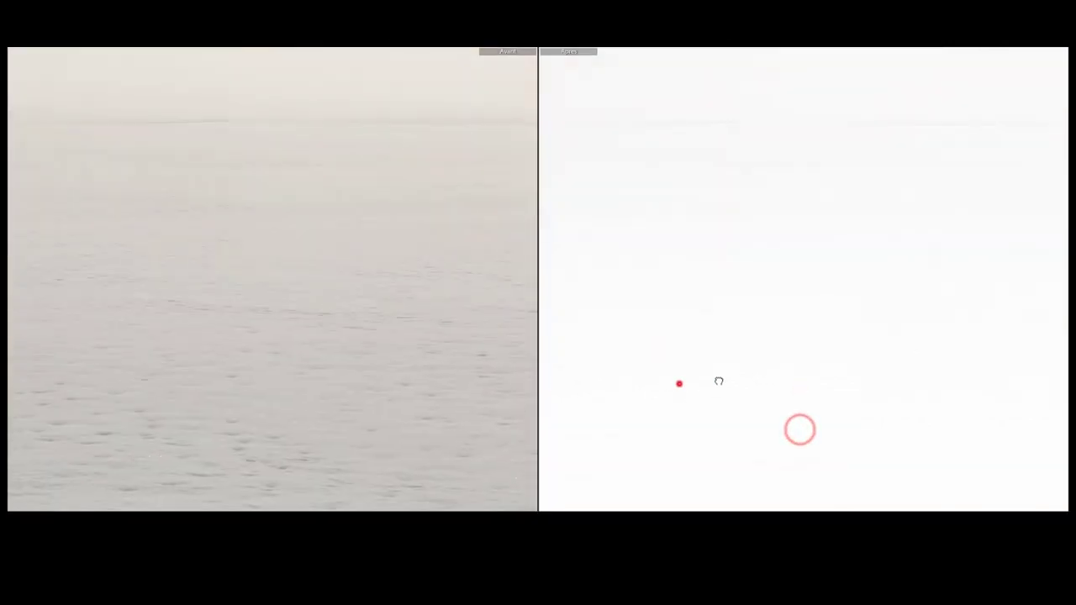
drag(712, 325, 775, 333)
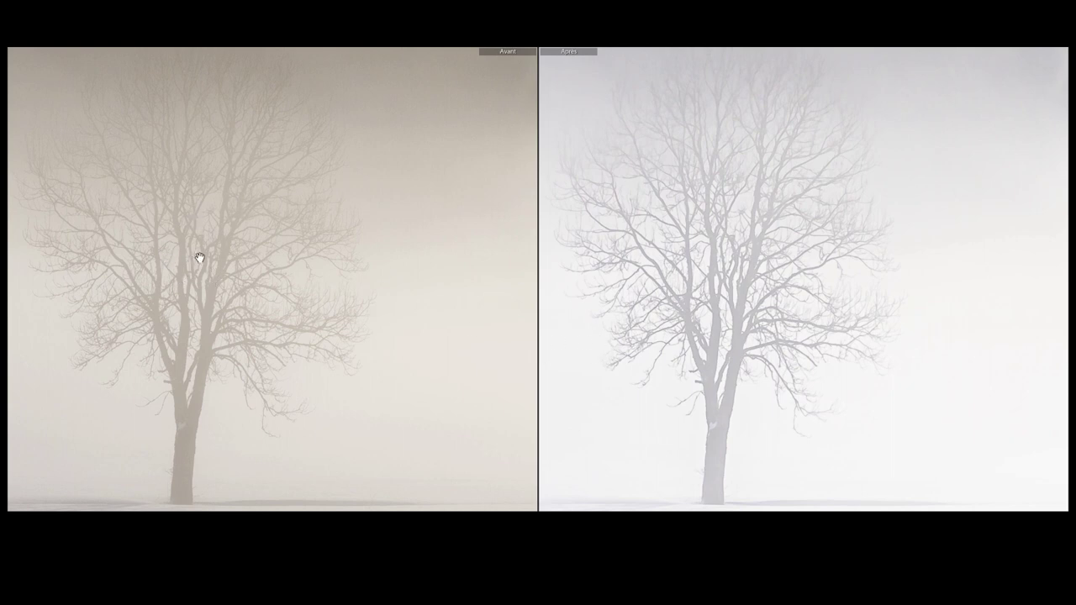
click(732, 269)
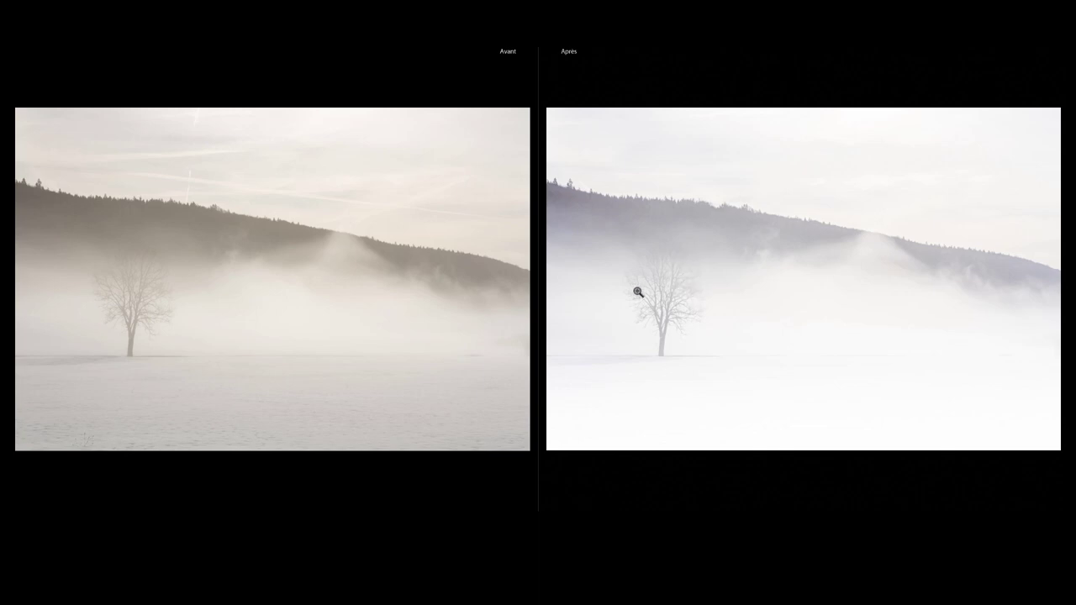
key(f)
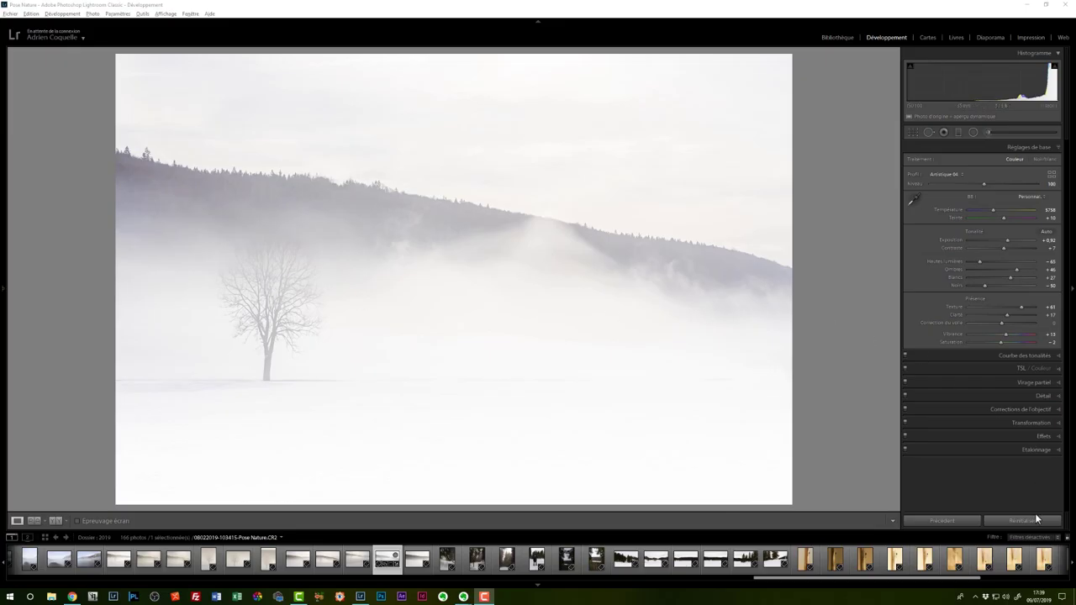
click(1038, 521)
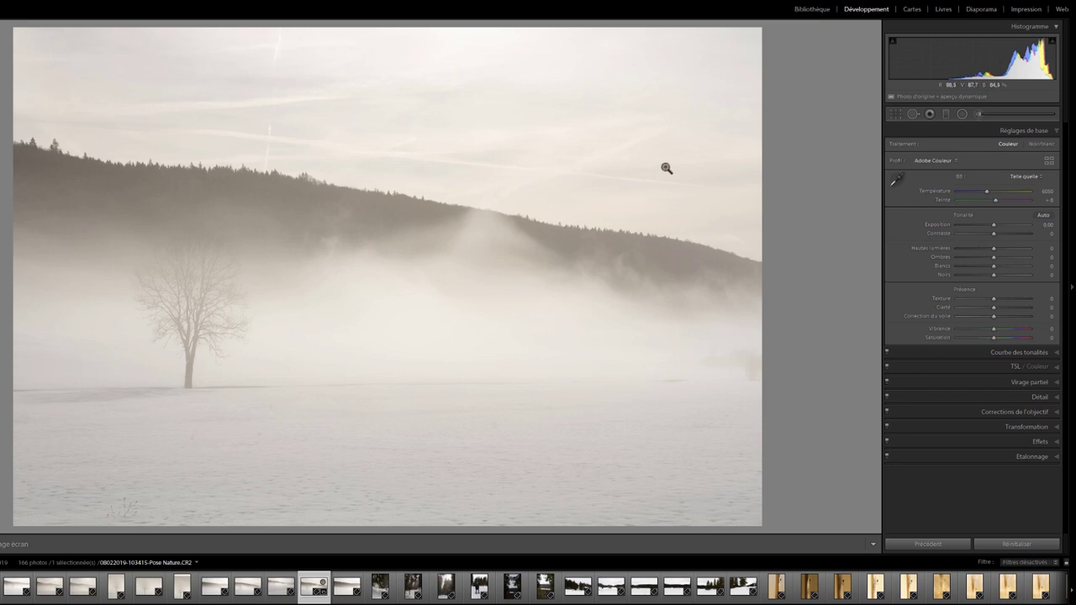
Step: Cool the white balance by sampling the neutral grey fog, reaching Tint +12
drag(985, 191, 980, 192)
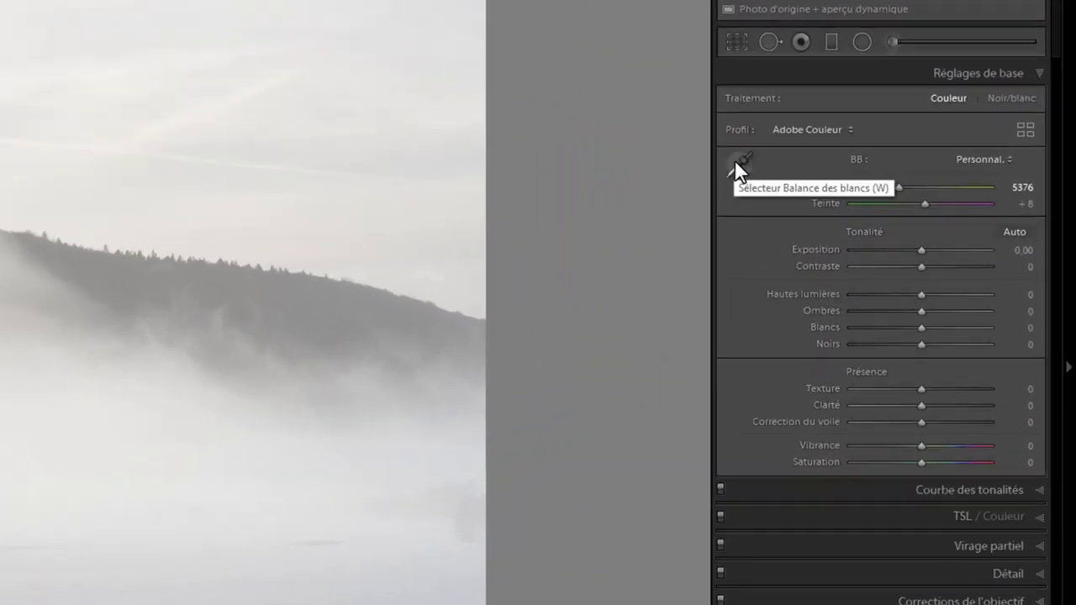
click(735, 160)
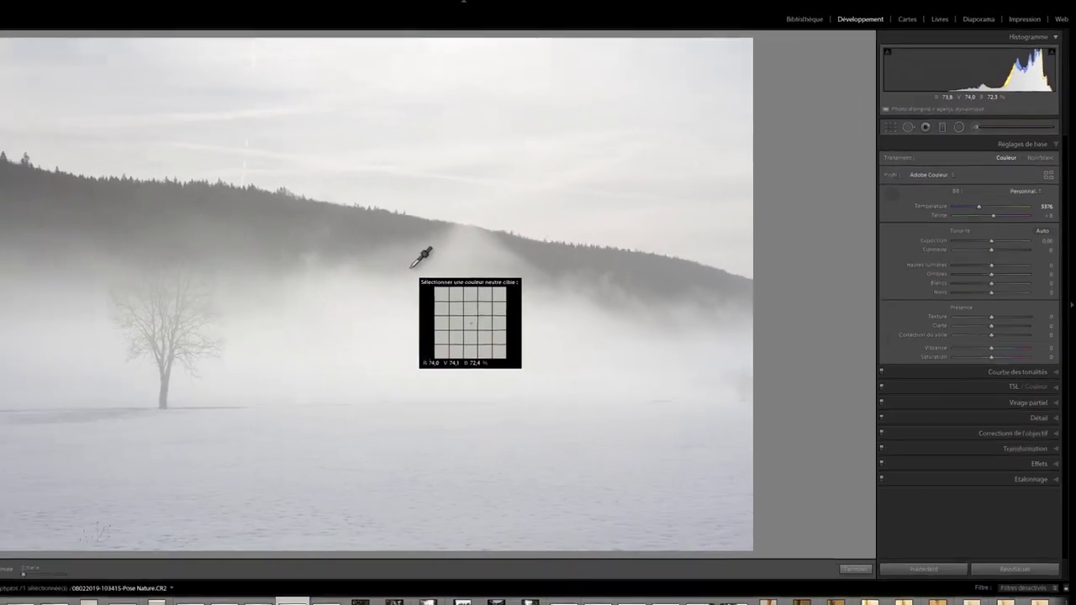
click(436, 265)
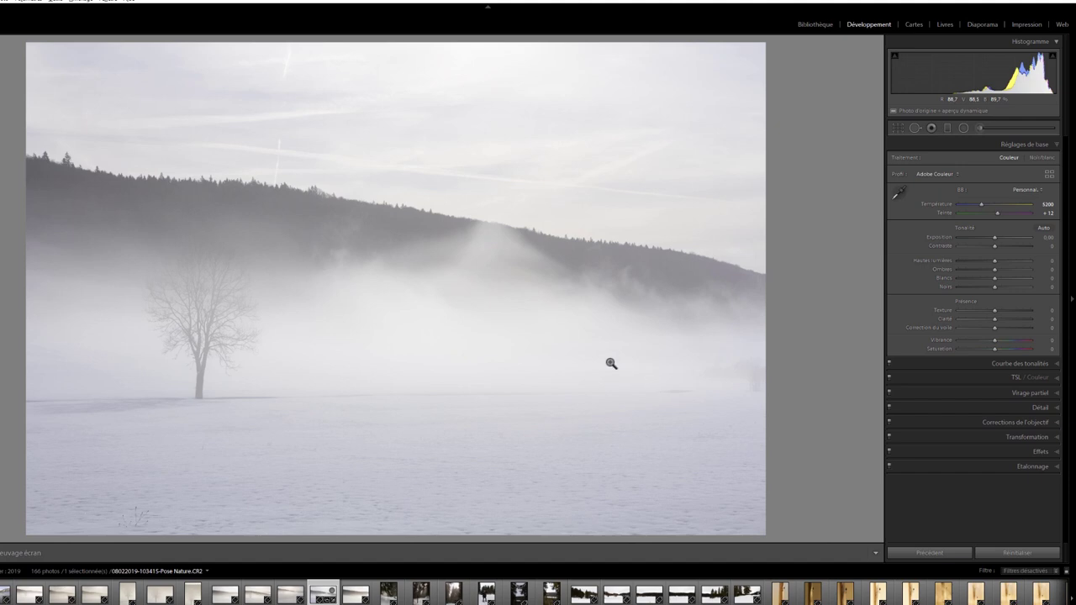
Step: Rotate the crop by about 0.84° to level the horizon and commit it
click(898, 129)
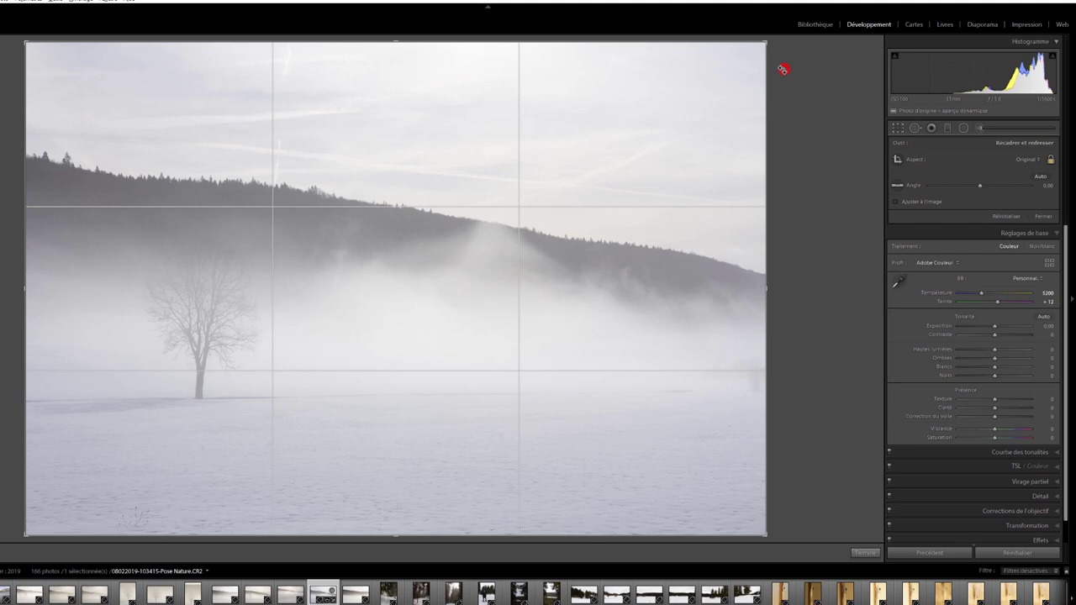
drag(782, 69, 782, 77)
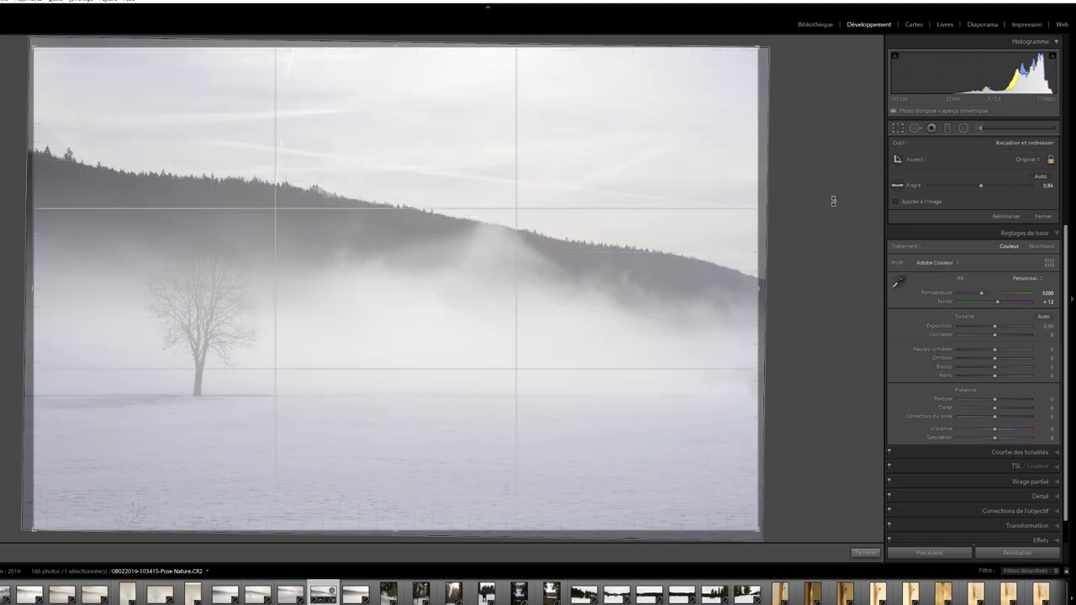
key(Return)
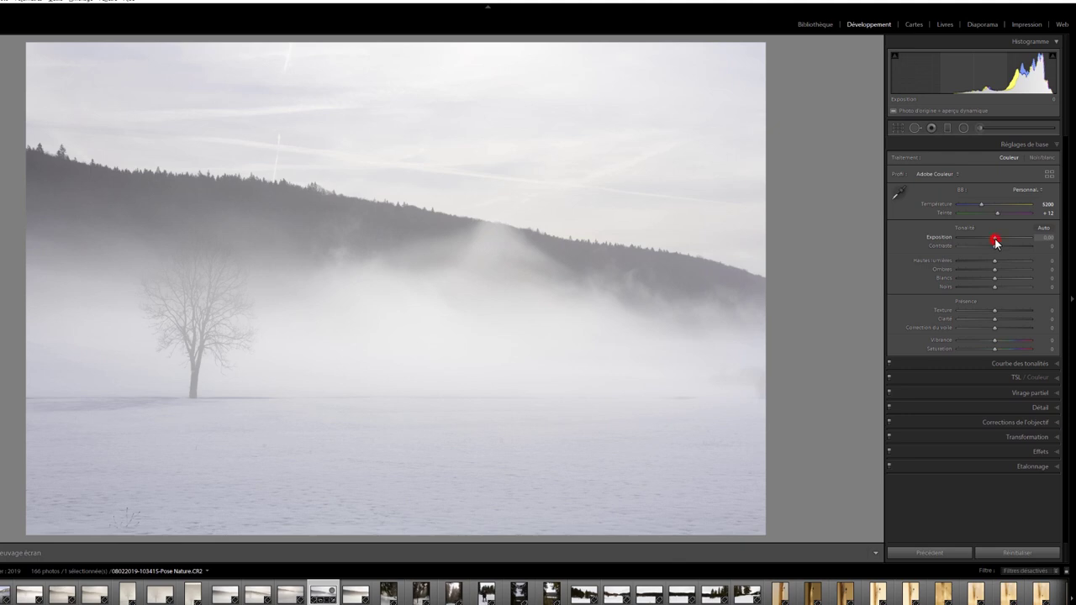
Step: Set Exposure +0.48, Highlights -61, lower Shadows, and Blacks -4 in the Basic panel
drag(992, 239, 996, 239)
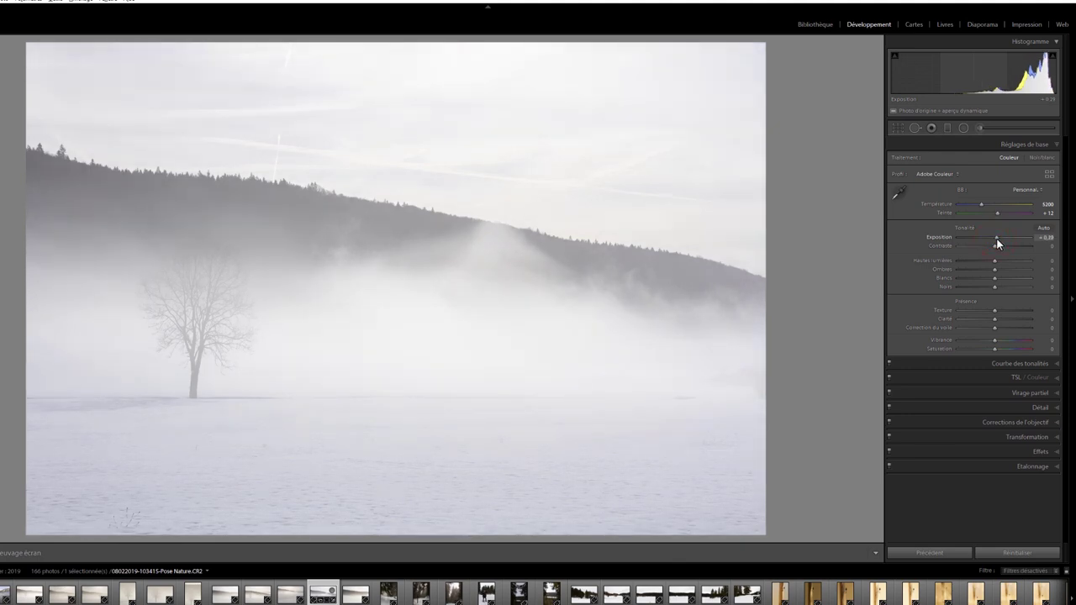
drag(996, 239, 998, 239)
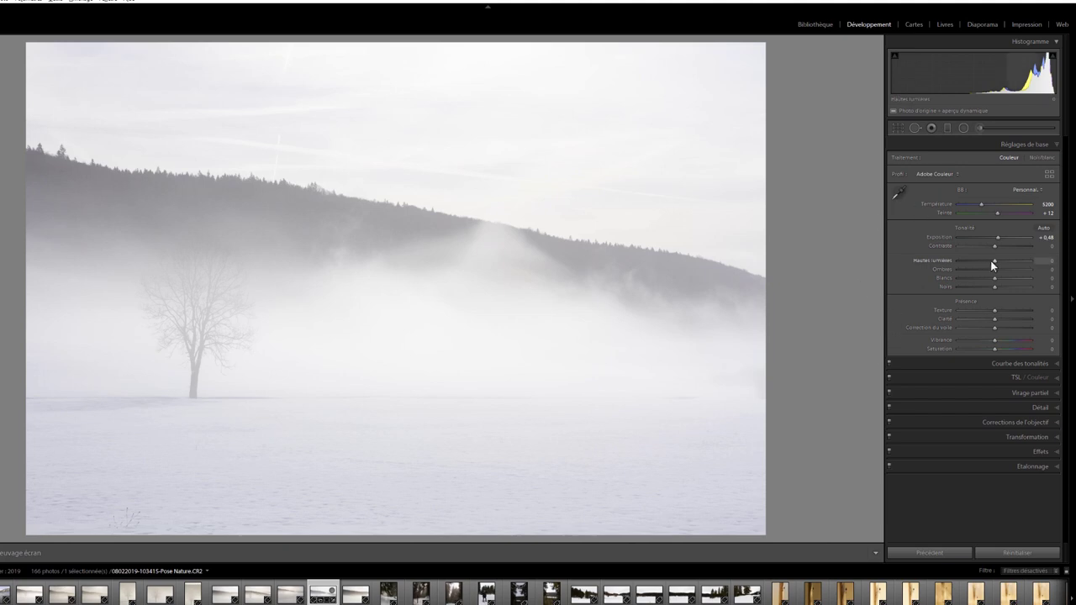
drag(993, 261, 971, 261)
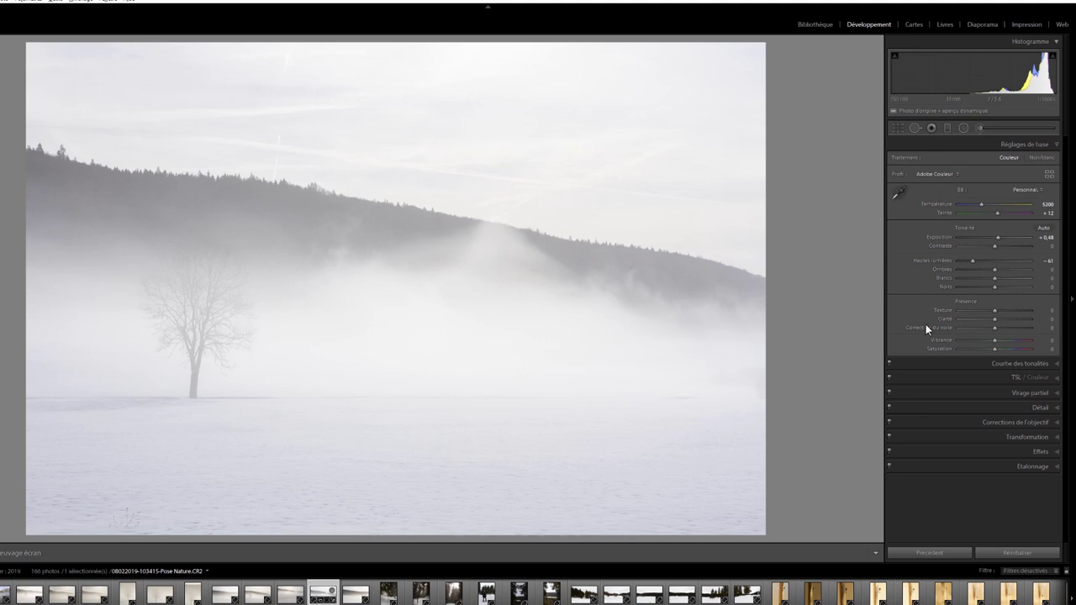
drag(993, 269, 985, 270)
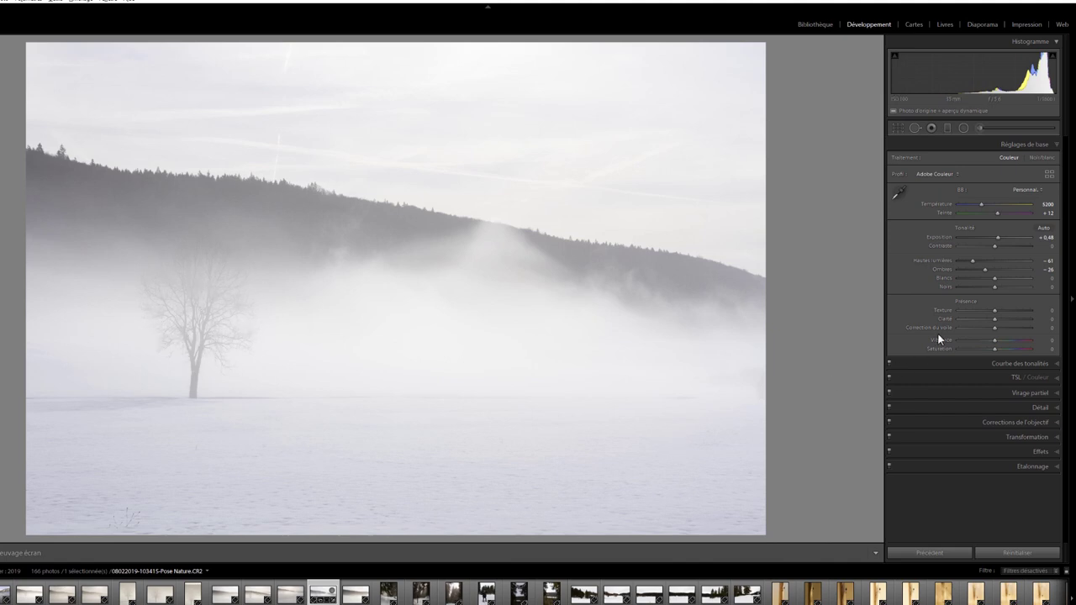
drag(993, 289, 1005, 280)
click(994, 280)
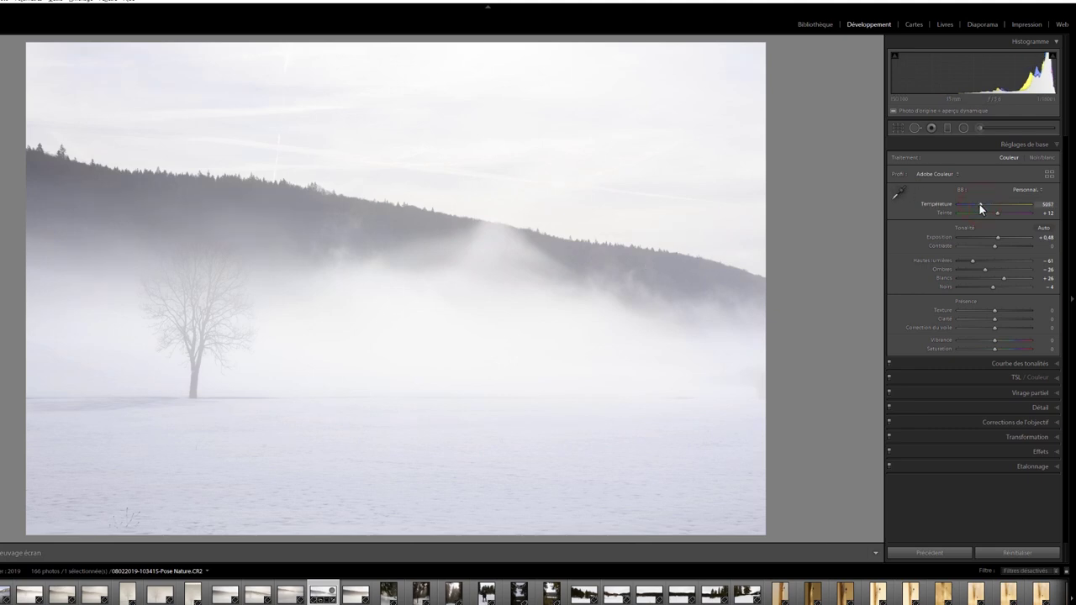
Step: Shift Tint to +14 and Temperature to 5127, then view before and after side by side
drag(996, 215, 999, 217)
click(980, 206)
drag(980, 206, 981, 204)
key(y)
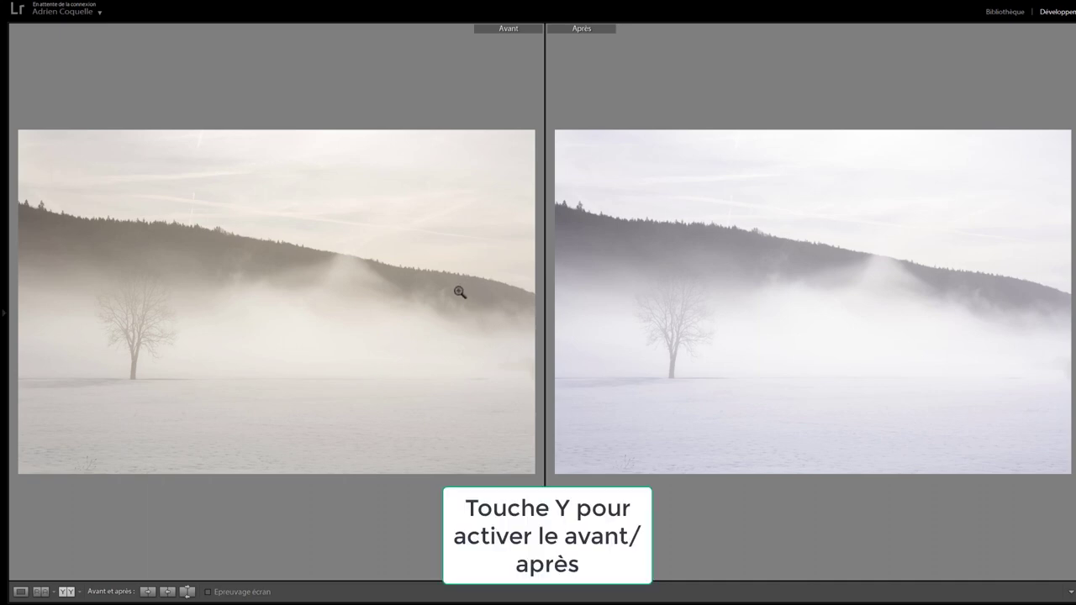
Step: Switch from the before/after comparison back to the single-photo Loupe view
key(y)
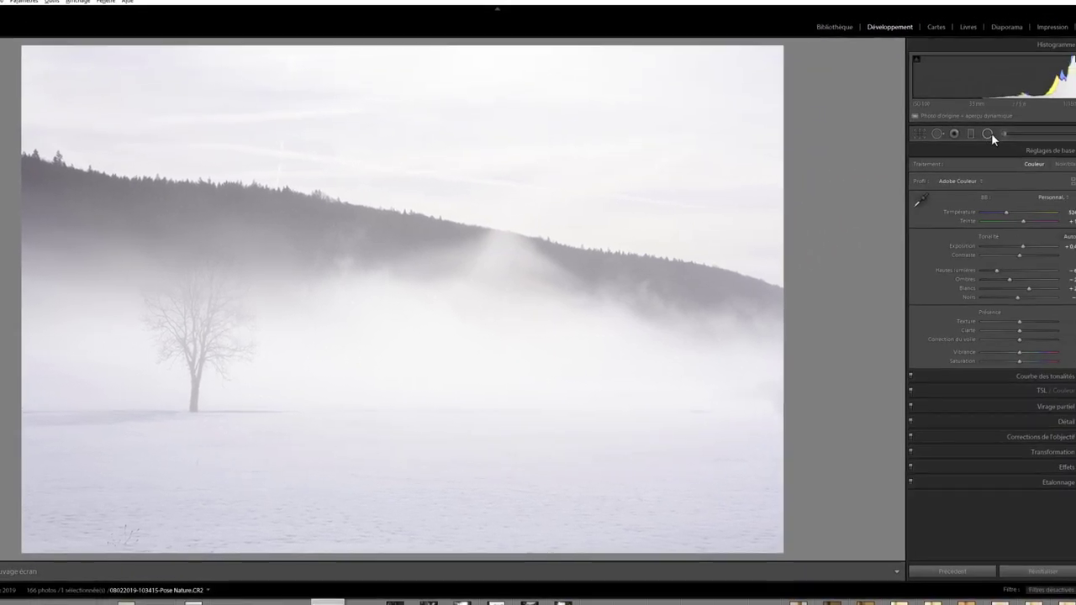
Step: Draw a radial filter oval and fit it snugly around the lone tree
click(972, 135)
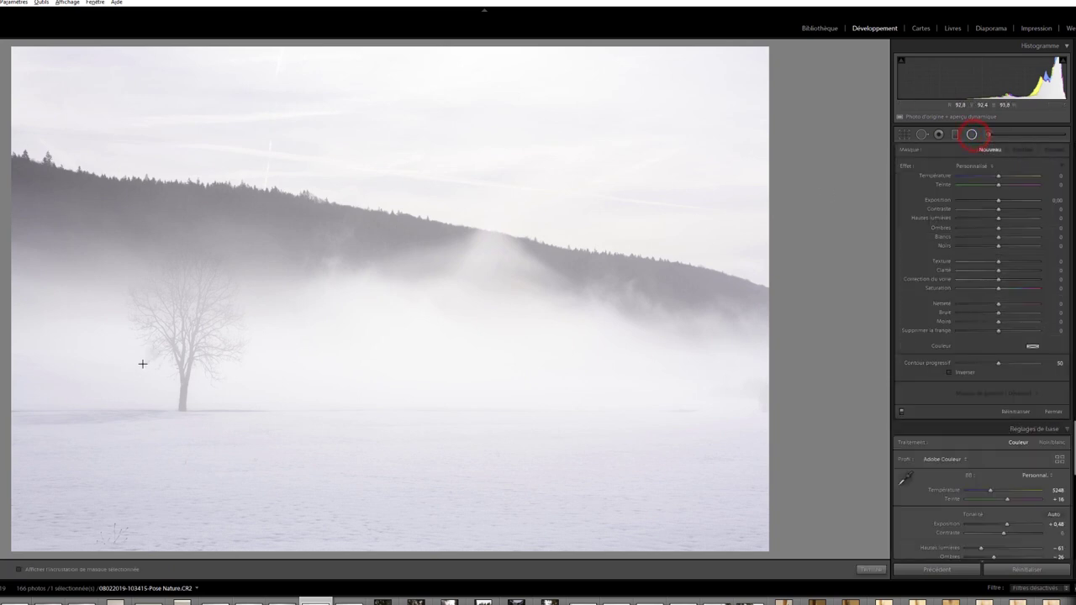
drag(191, 358, 271, 472)
drag(192, 357, 183, 332)
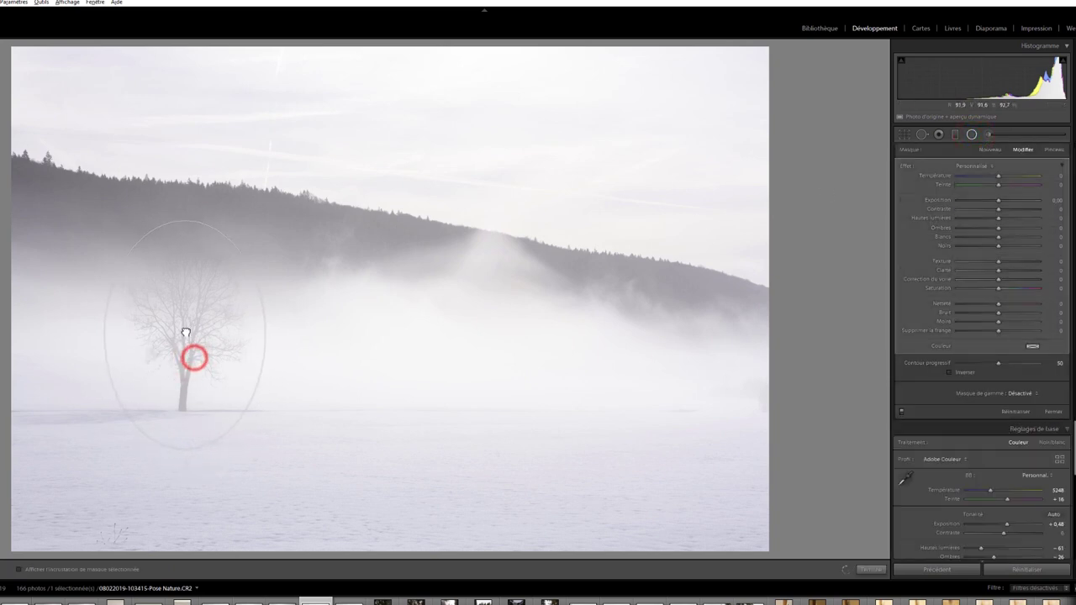
drag(184, 217, 183, 240)
drag(103, 332, 111, 332)
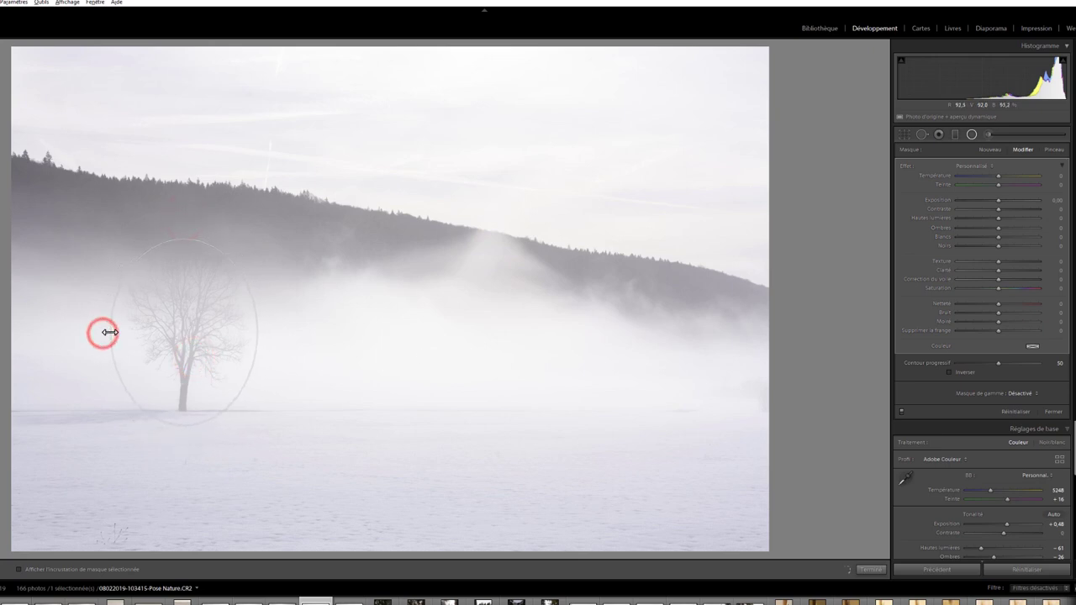
click(180, 334)
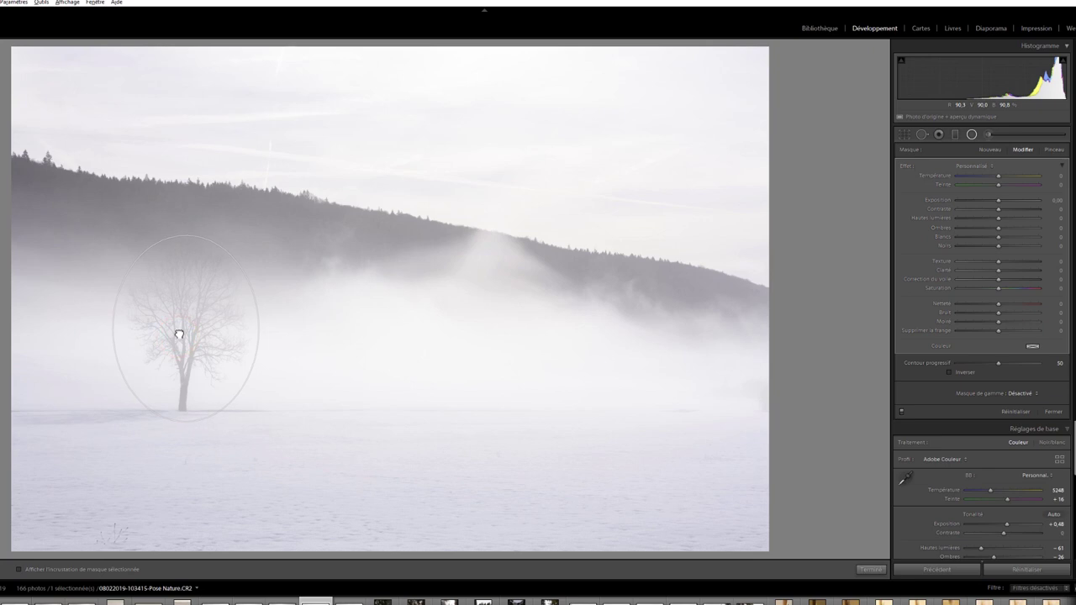
click(187, 236)
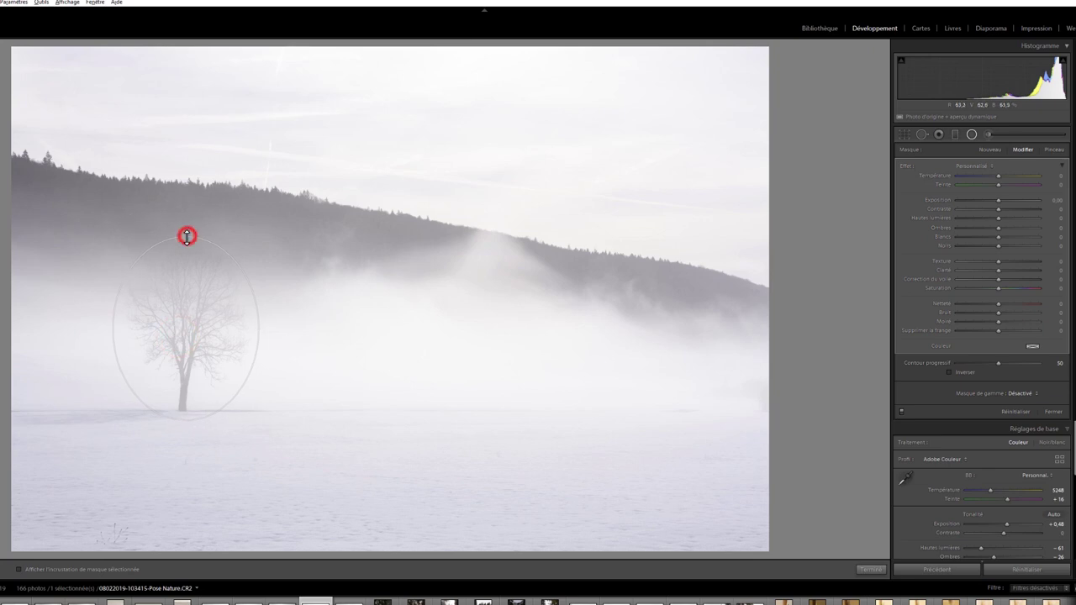
Step: Invert the radial filter, check its mask overlay, and set Clarity to 56
click(948, 372)
key(o)
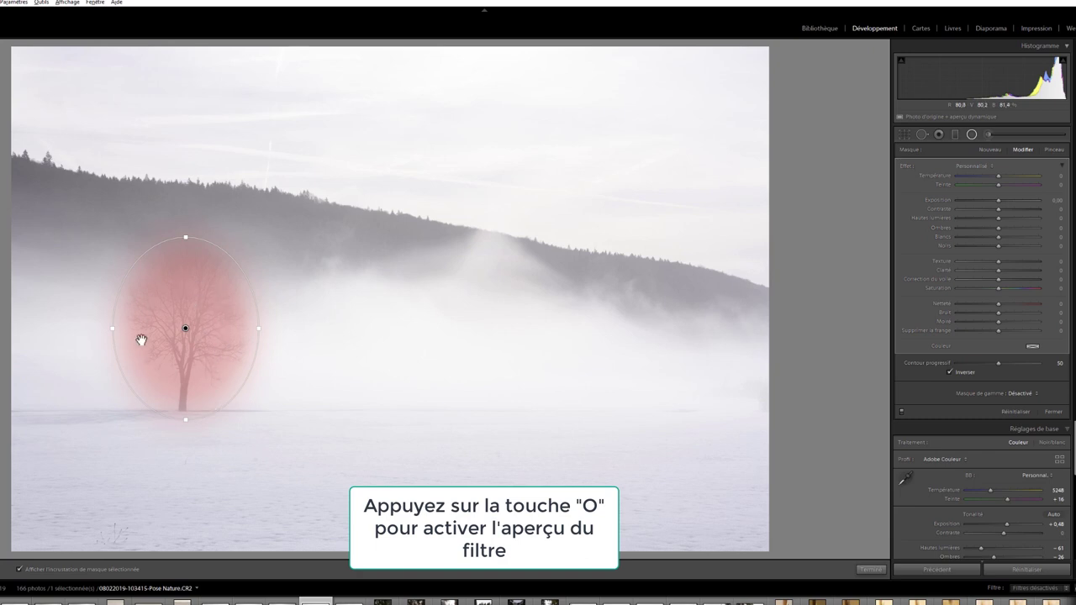
click(948, 372)
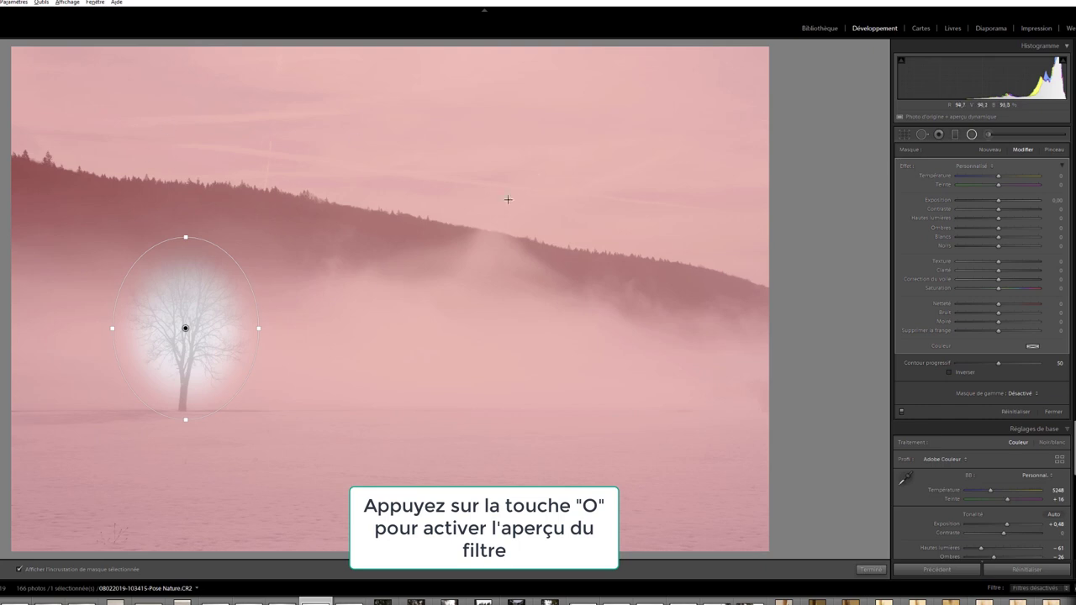
click(950, 373)
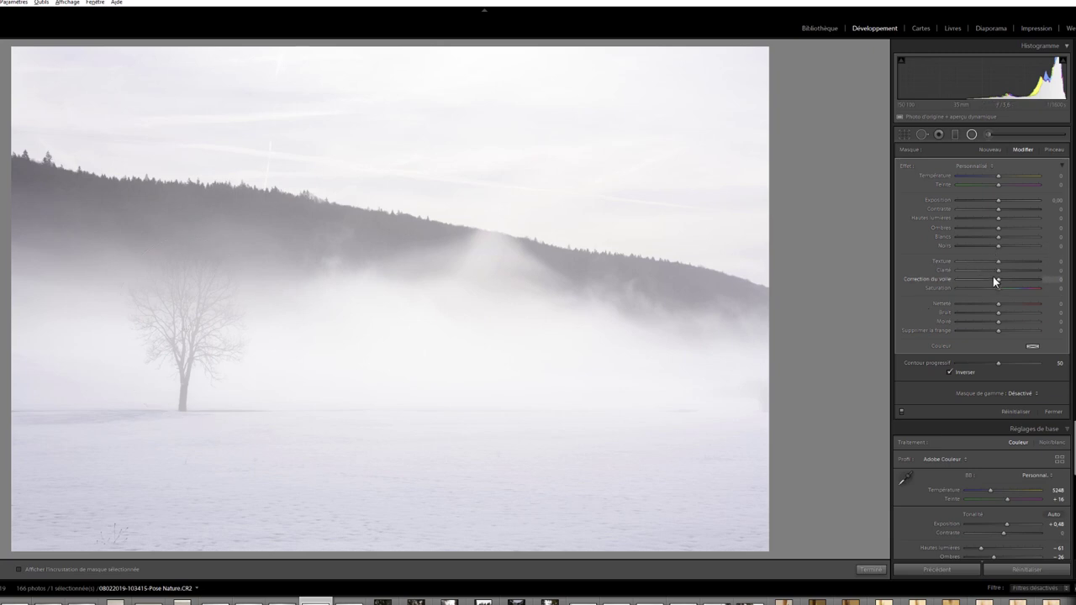
drag(997, 271, 1012, 270)
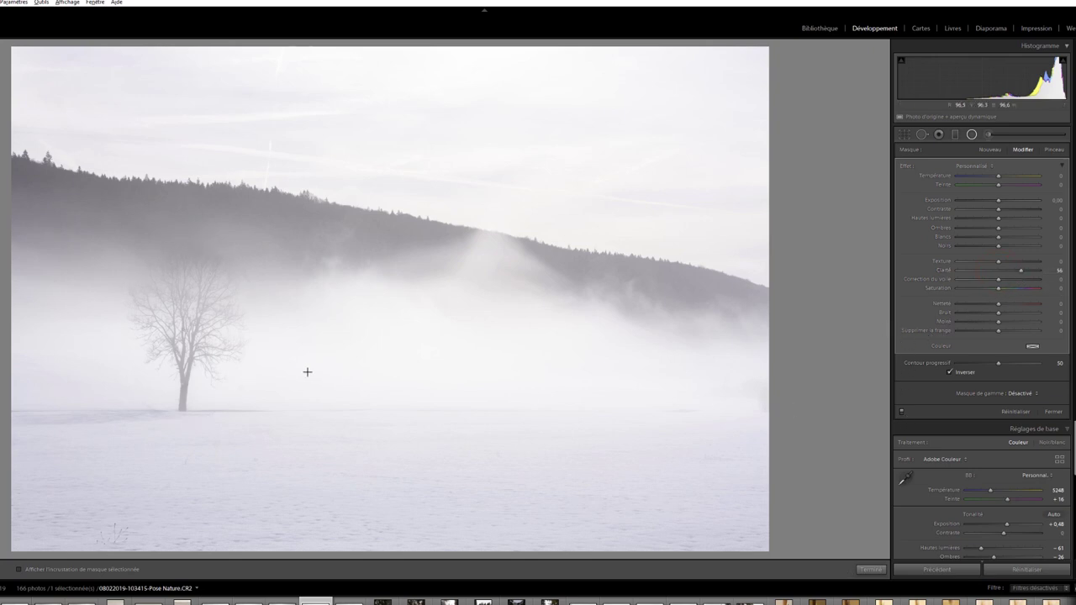
Step: Toggle the tree's radial adjustment off and on to compare, zoomed in and at full view
click(187, 313)
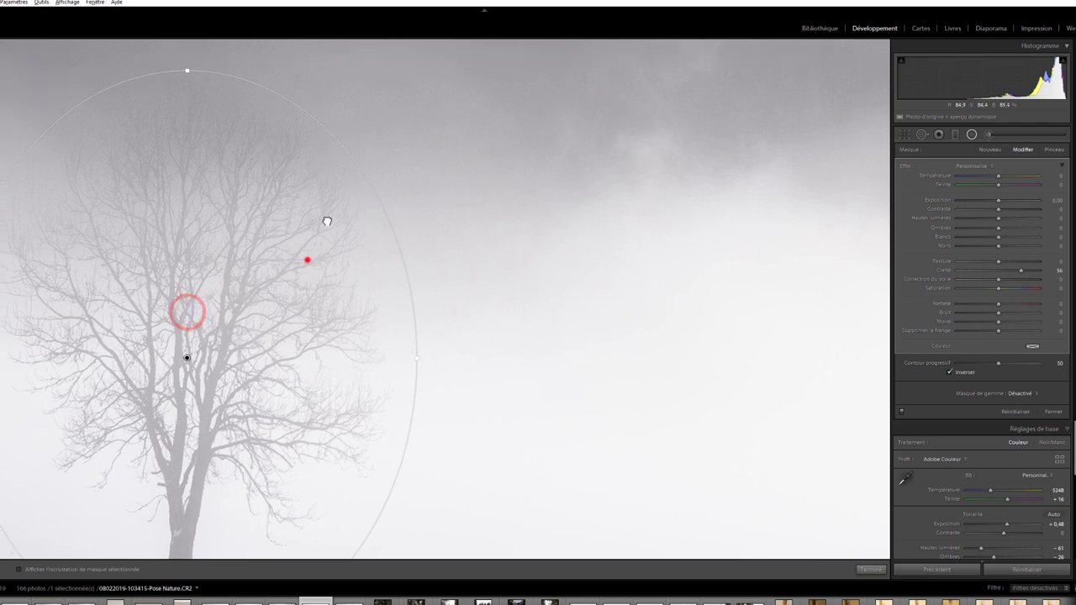
drag(307, 257, 356, 176)
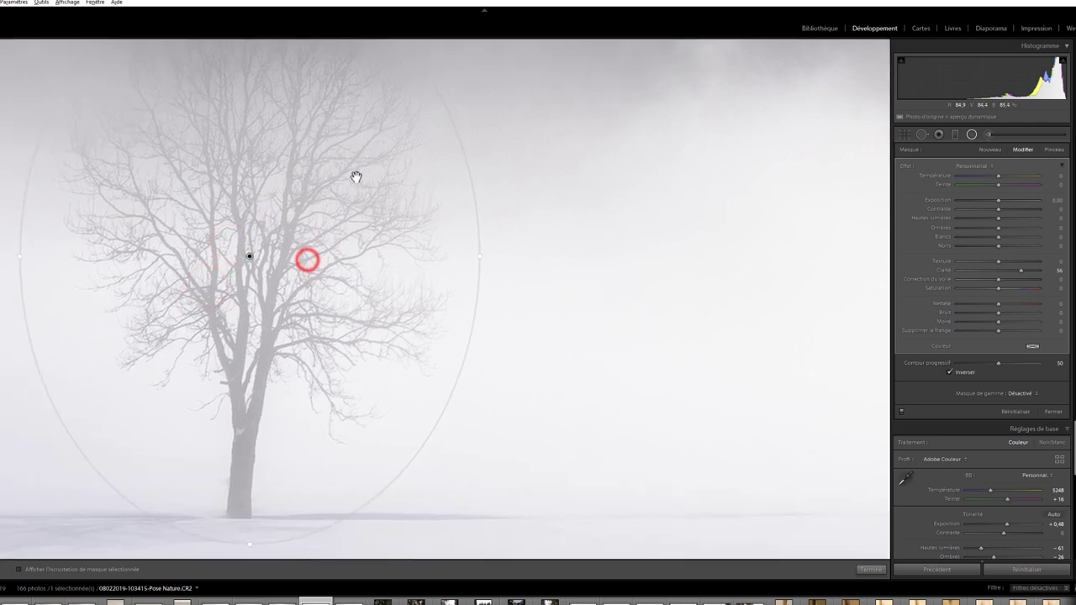
click(902, 413)
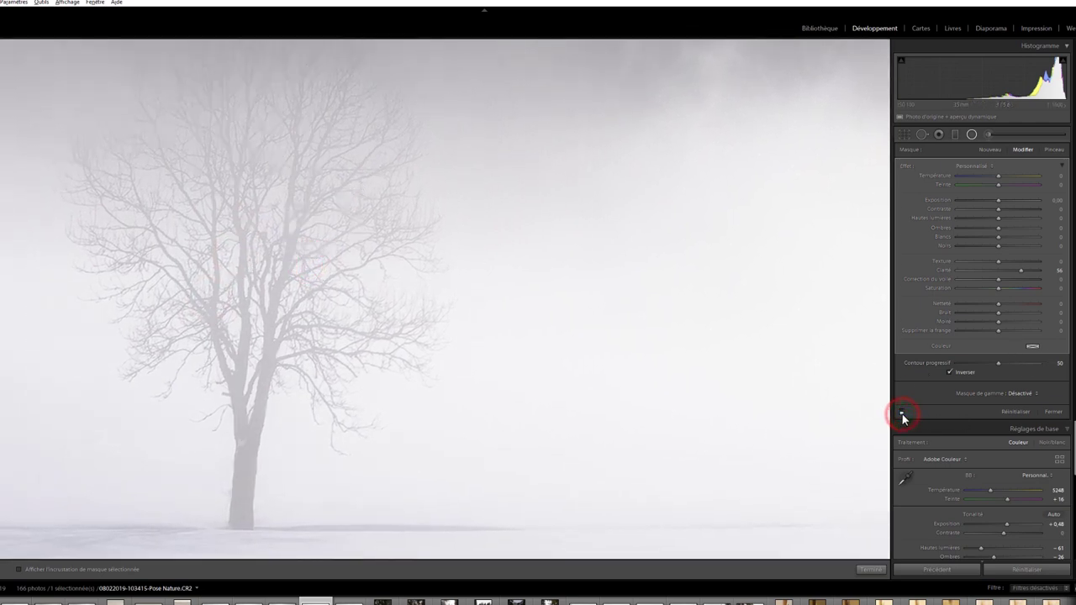
click(902, 413)
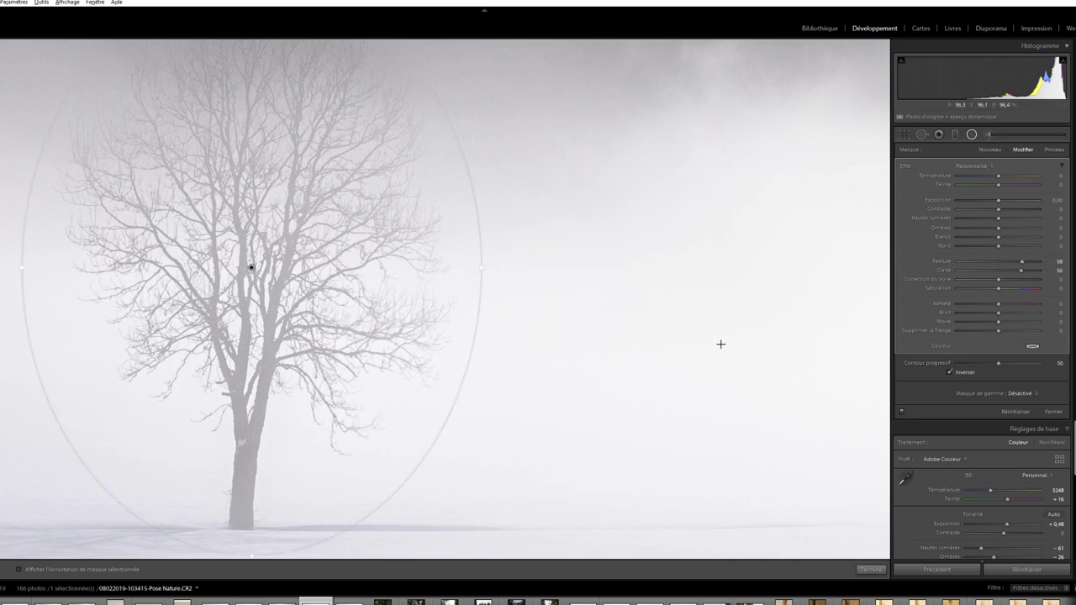
mouse_move(338, 255)
click(337, 254)
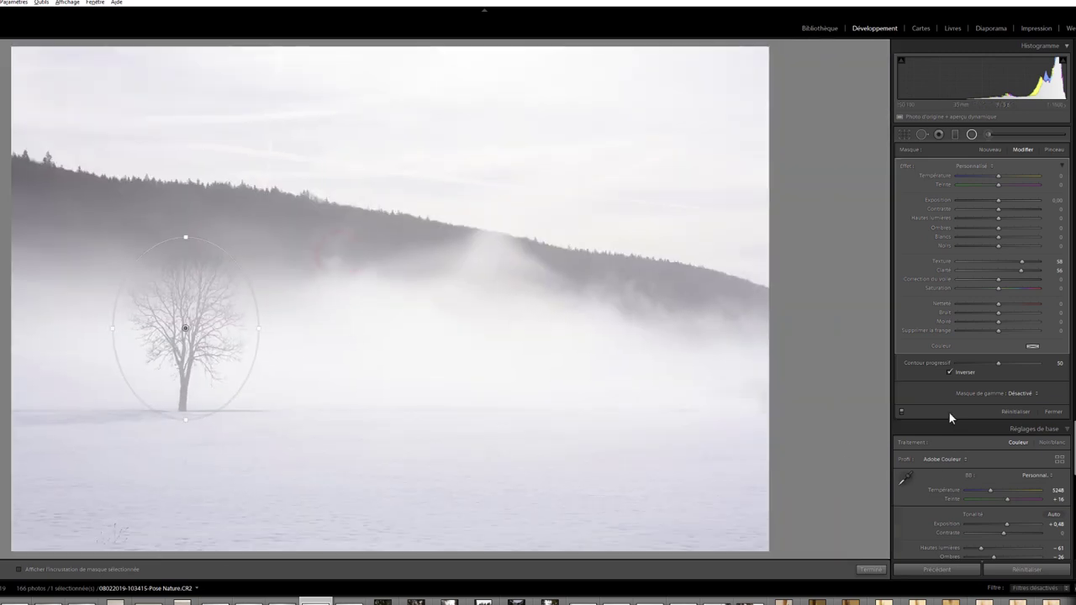
click(900, 412)
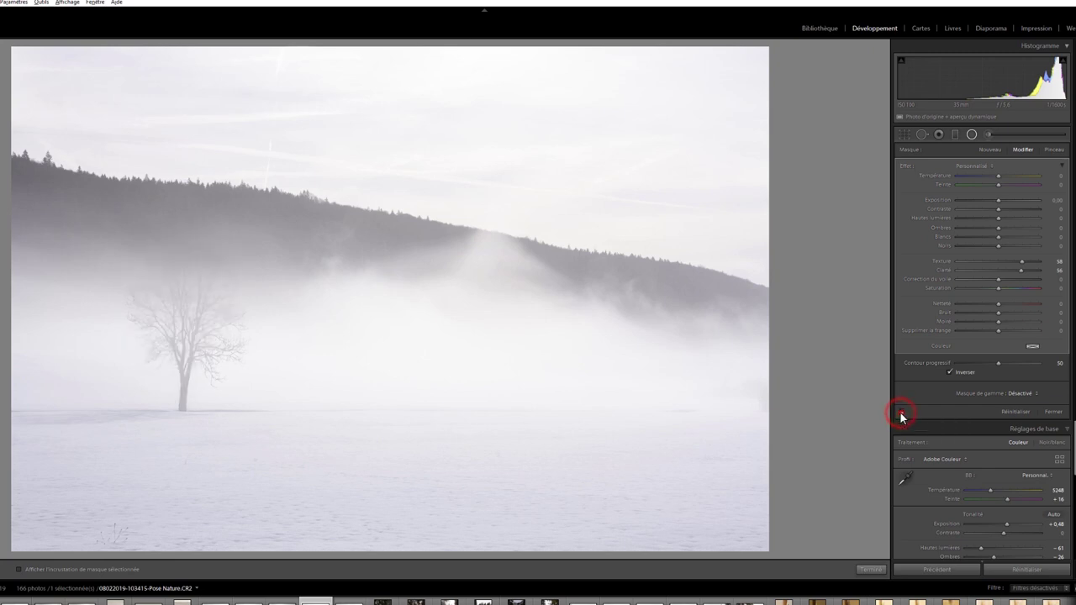
click(901, 412)
click(900, 412)
click(900, 412)
click(900, 412)
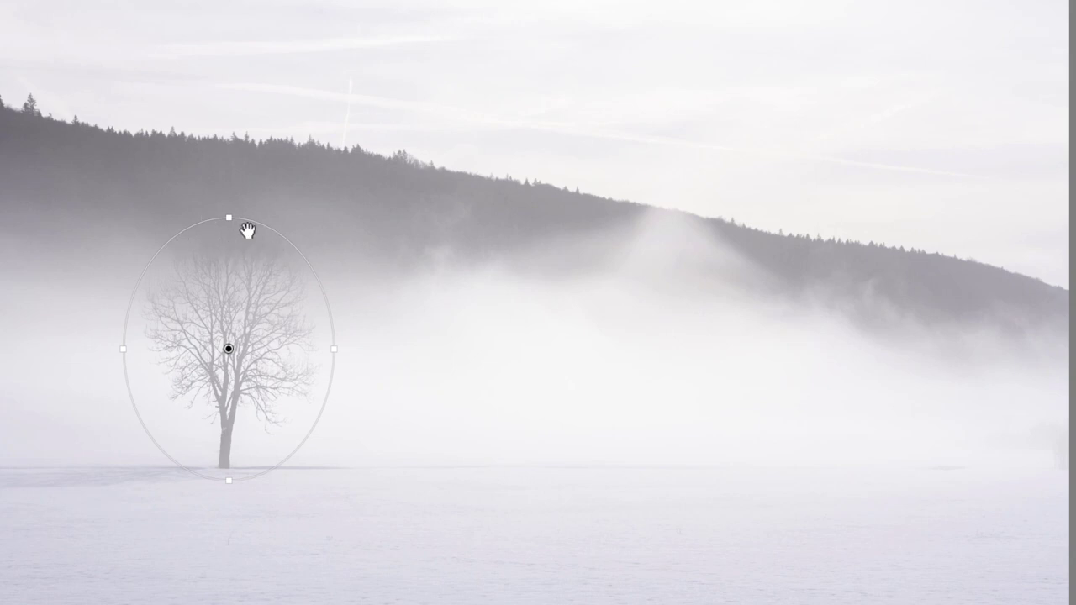
Step: Drag the ellipse's top handle down so the mask hugs the tree from crown to trunk
drag(229, 218, 238, 296)
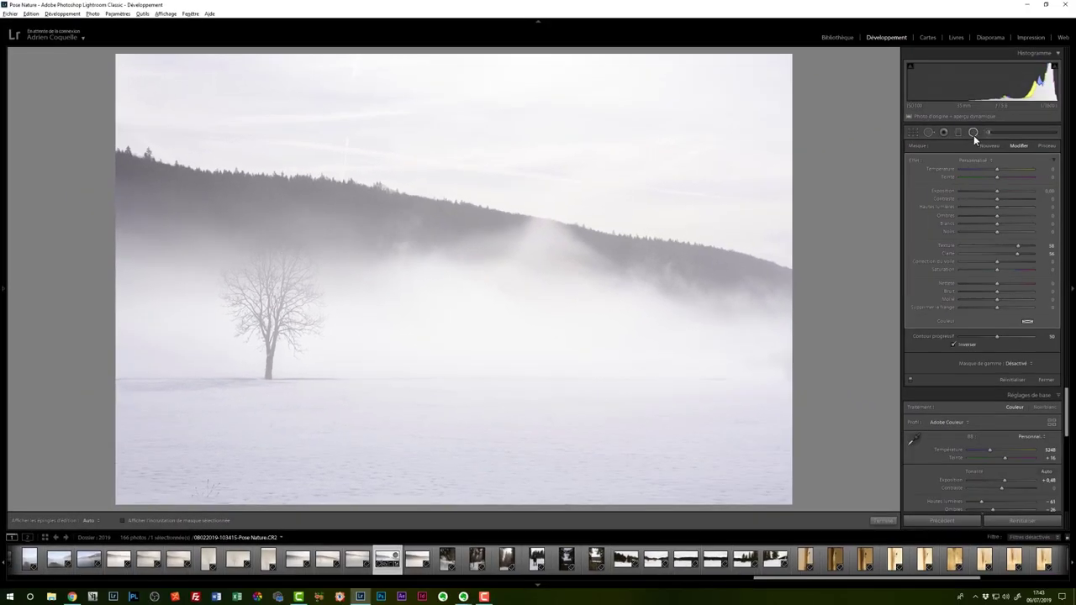
Step: Heal a sky streak, a speck, and the long vertical contrail with Spot Removal
click(973, 133)
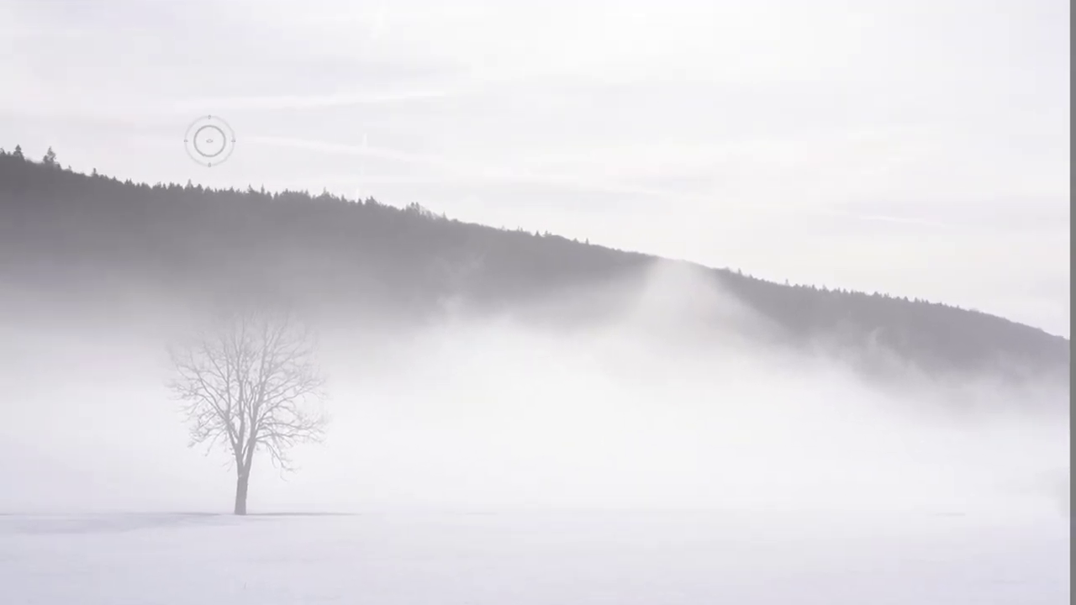
mouse_move(165, 134)
mouse_down()
mouse_move(1006, 223)
mouse_move(1030, 236)
mouse_move(927, 221)
mouse_up()
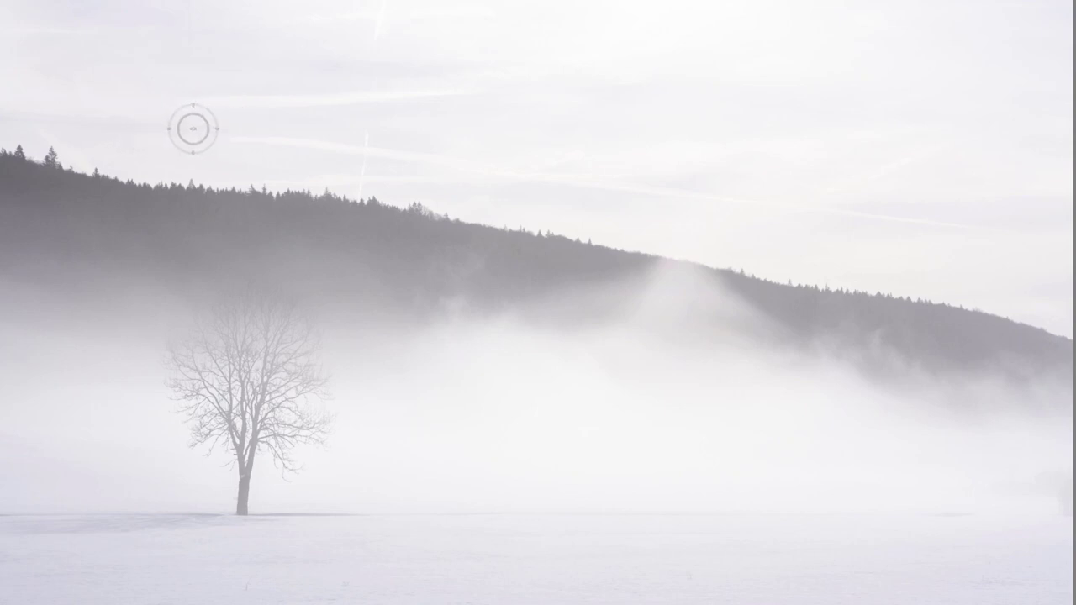
click(184, 130)
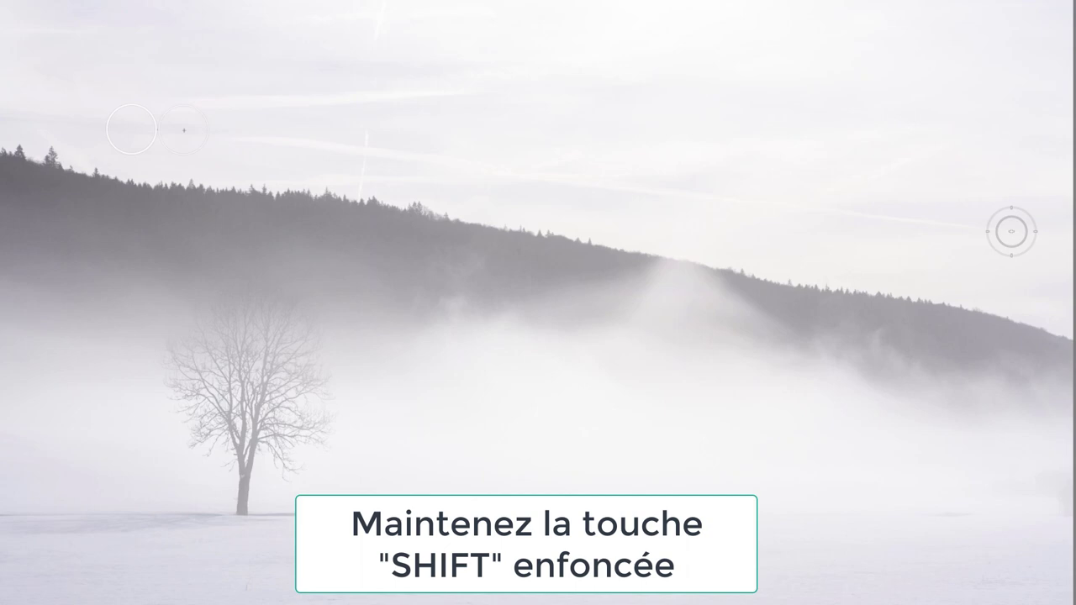
shift+click(1011, 231)
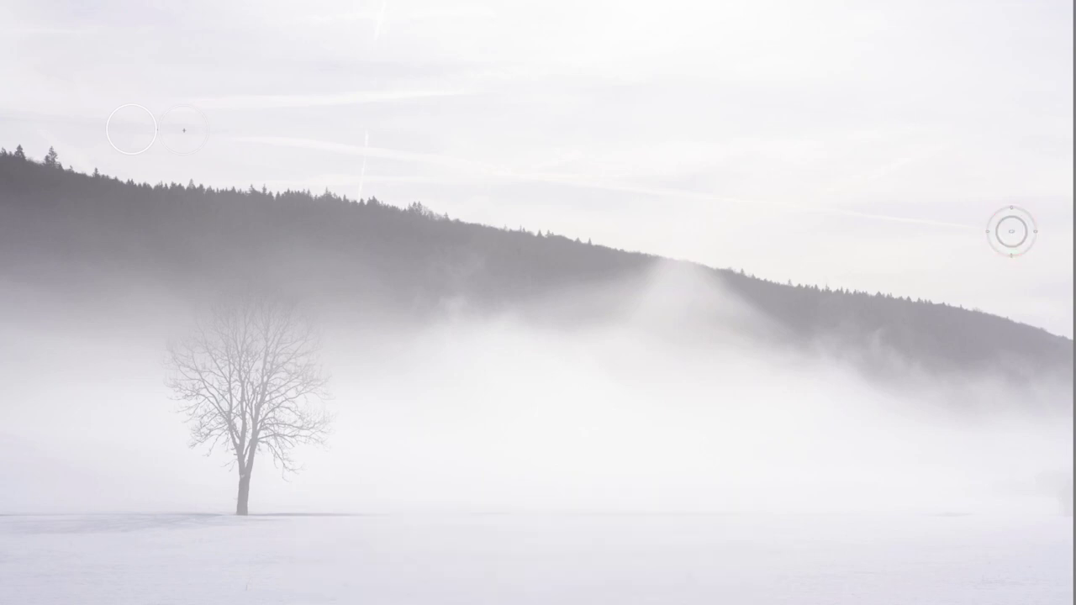
drag(597, 179, 514, 523)
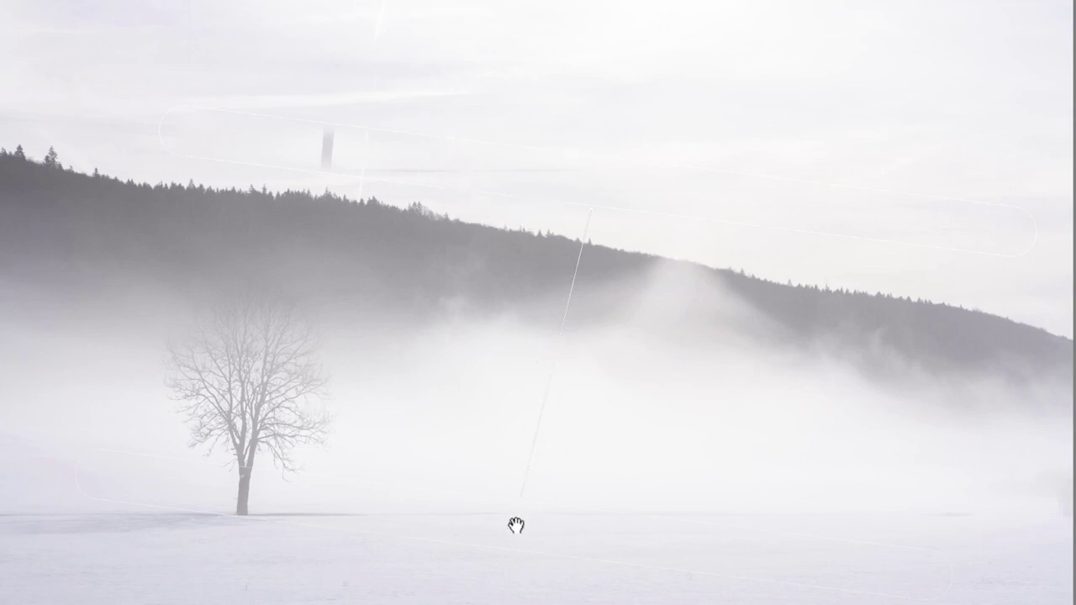
click(515, 525)
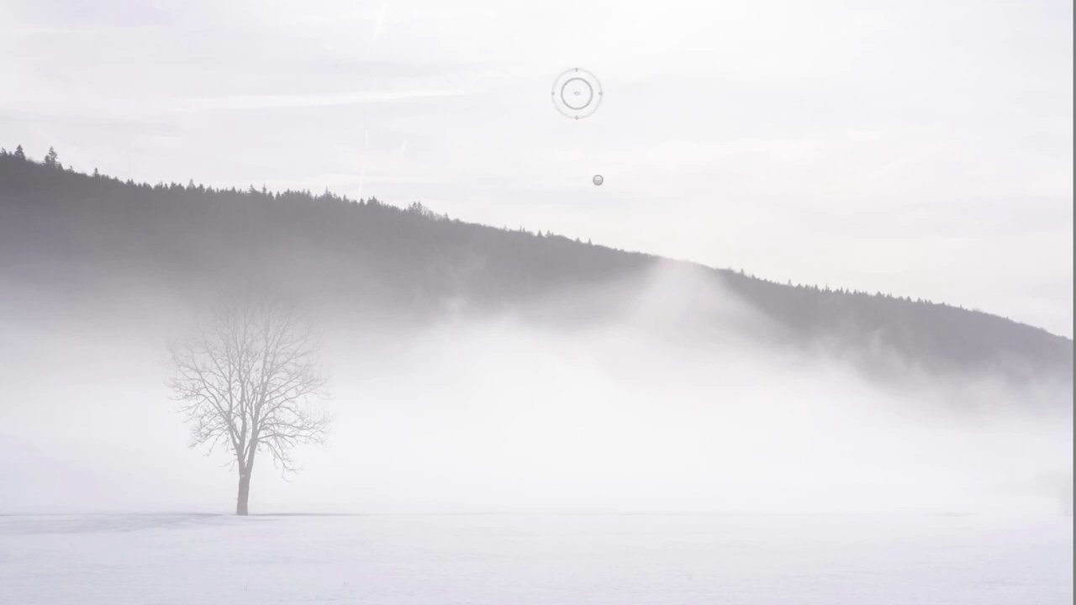
Step: Heal spots and a streak along the treeline, then delete an unwanted heal spot
click(356, 203)
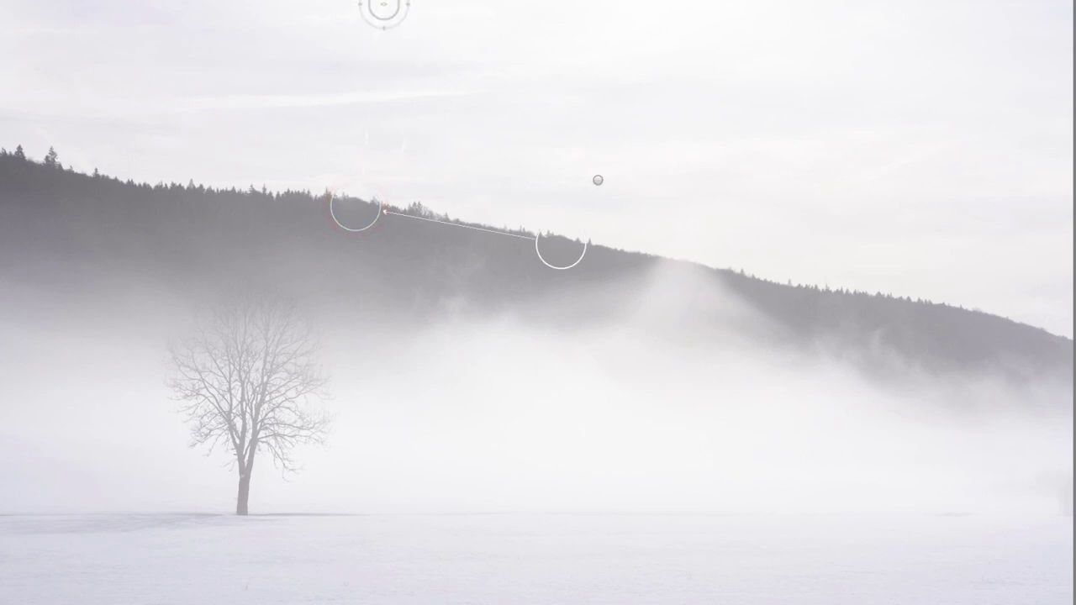
shift+click(384, 8)
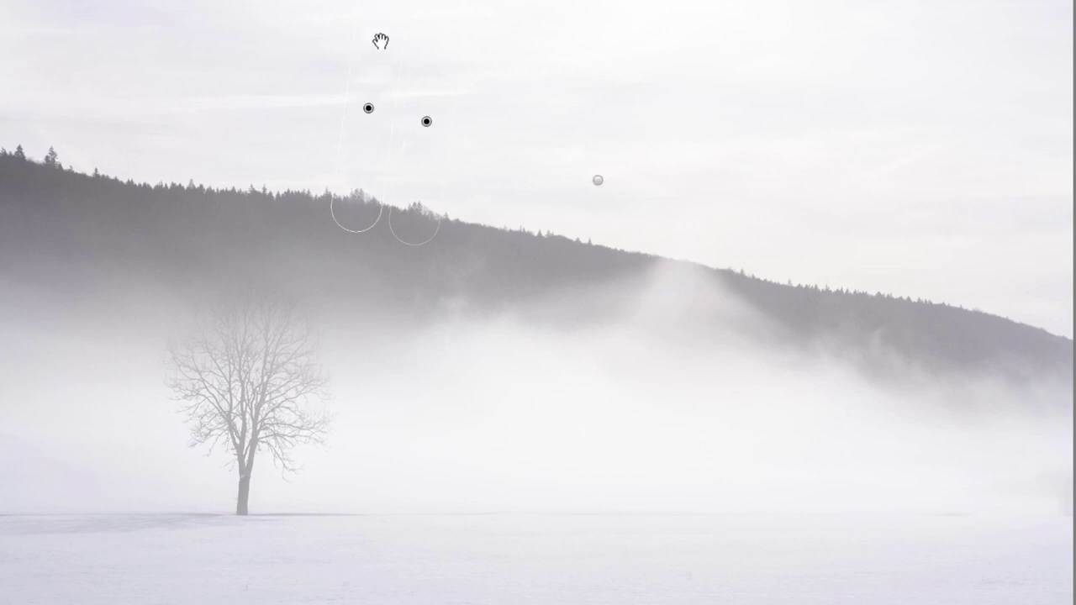
click(436, 171)
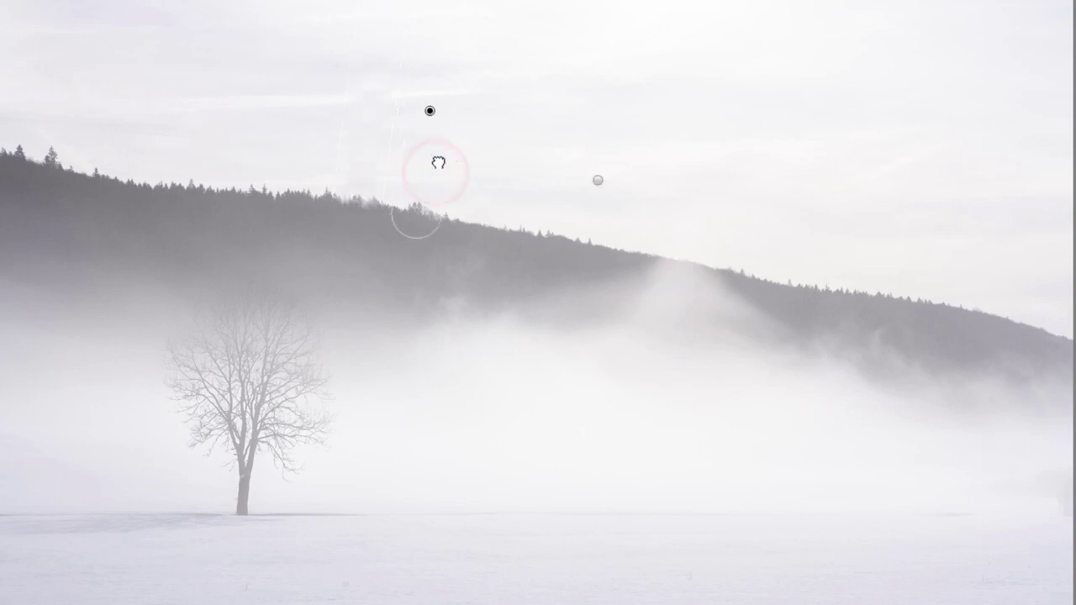
drag(438, 162, 439, 159)
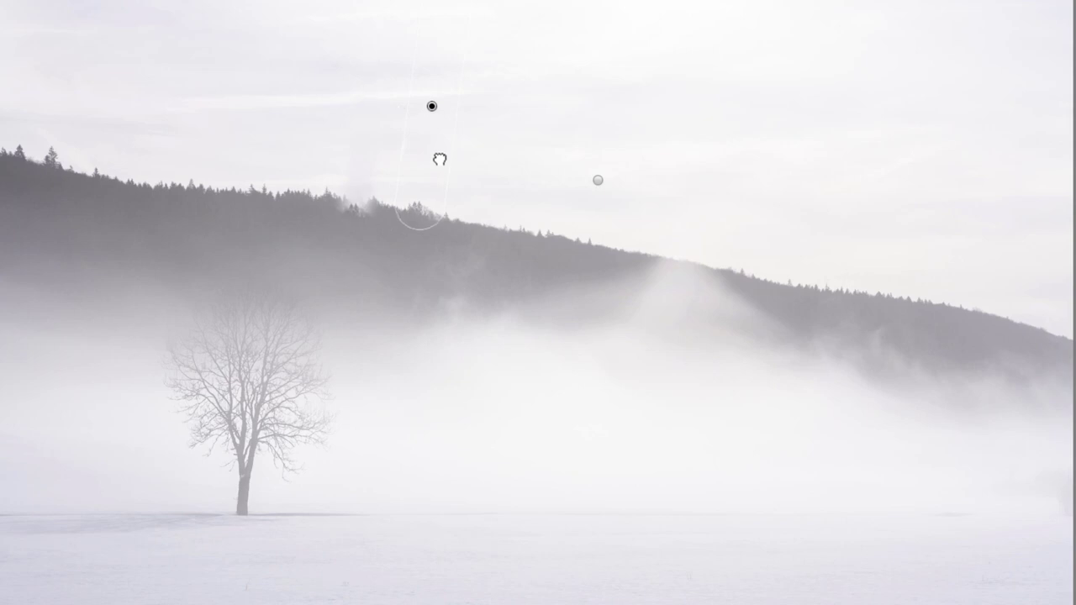
click(361, 166)
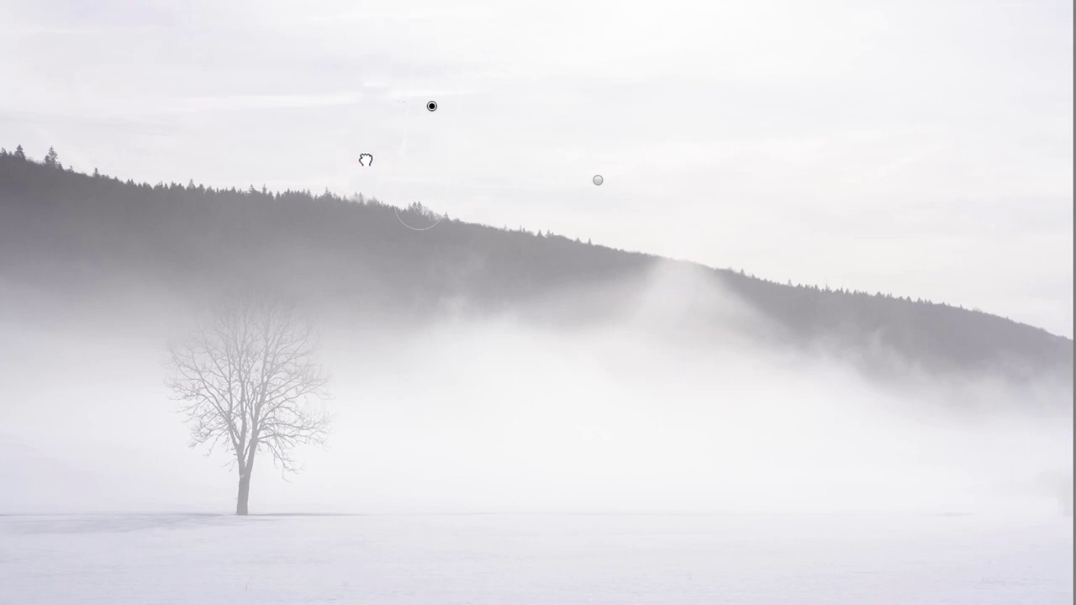
click(361, 195)
click(836, 291)
key(Delete)
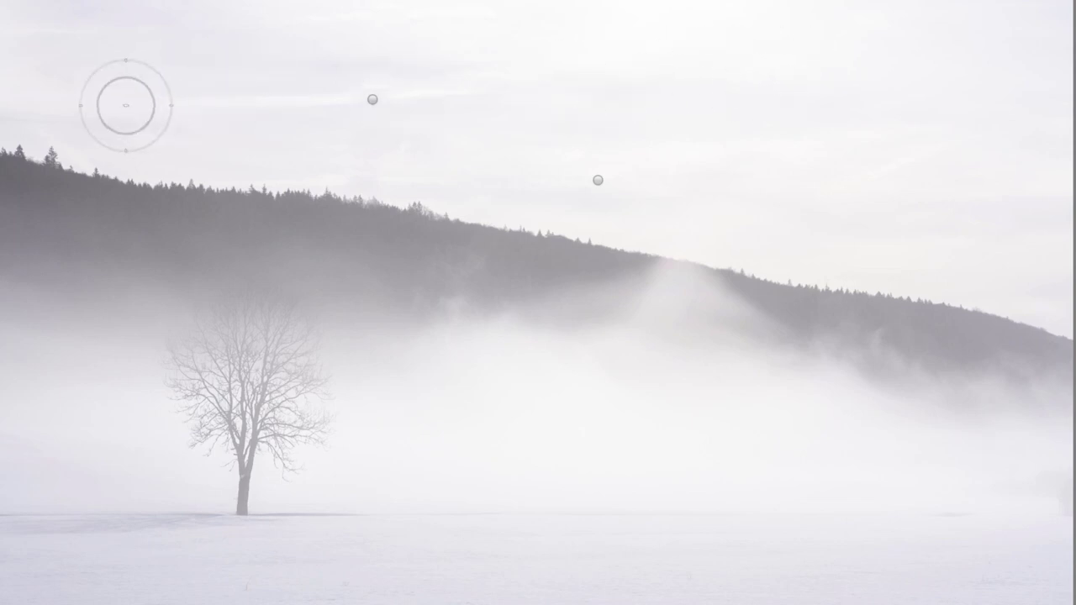
Step: Heal specks in the upper-left and upper-right sky, moving the source to clean sky
click(81, 106)
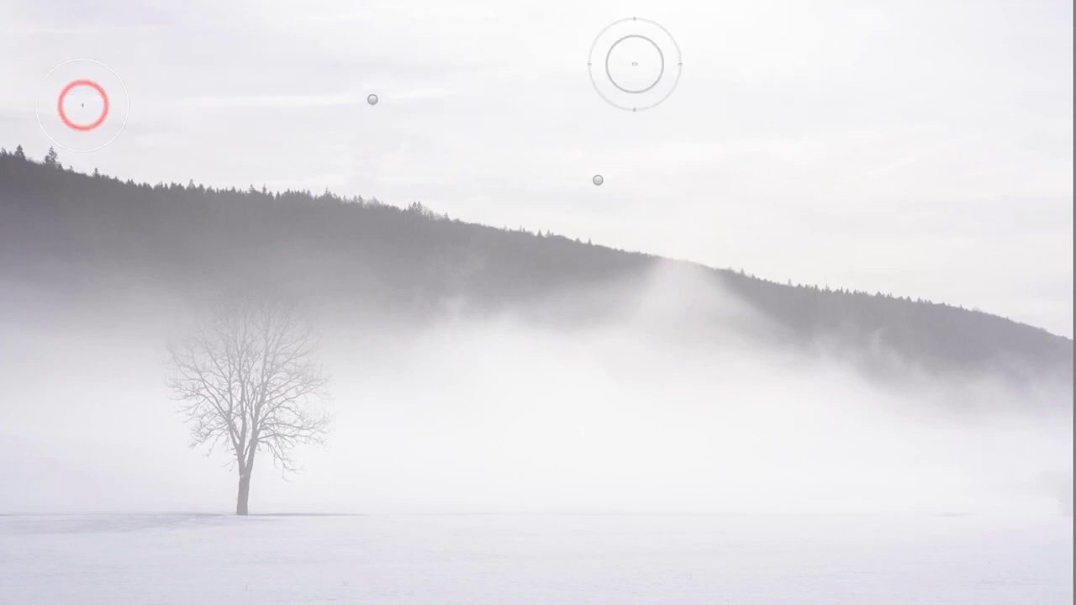
click(741, 79)
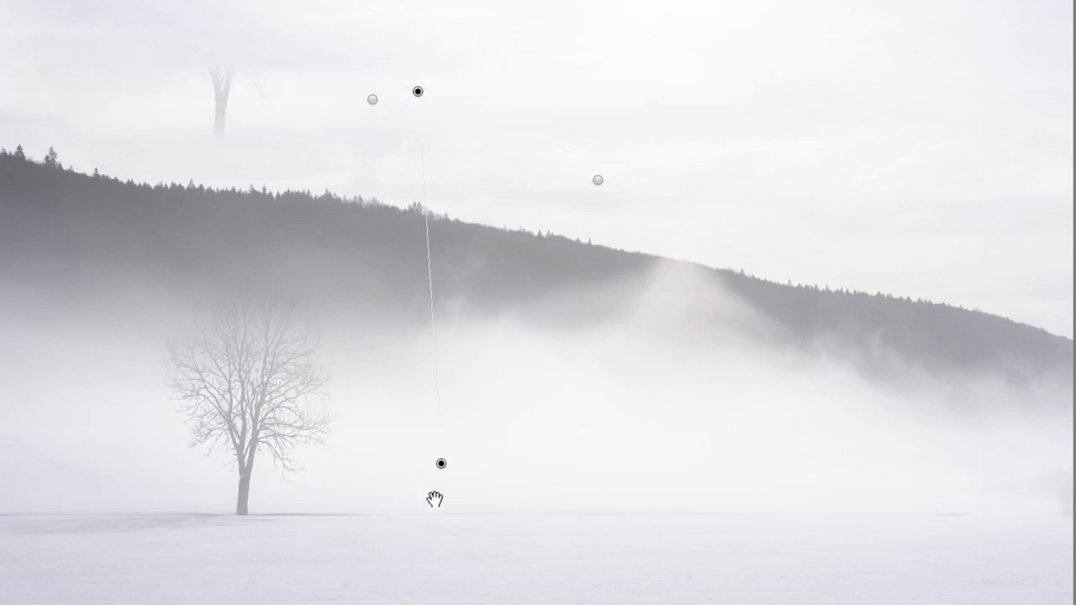
mouse_move(441, 467)
mouse_down()
mouse_move(697, 145)
mouse_move(687, 126)
mouse_up()
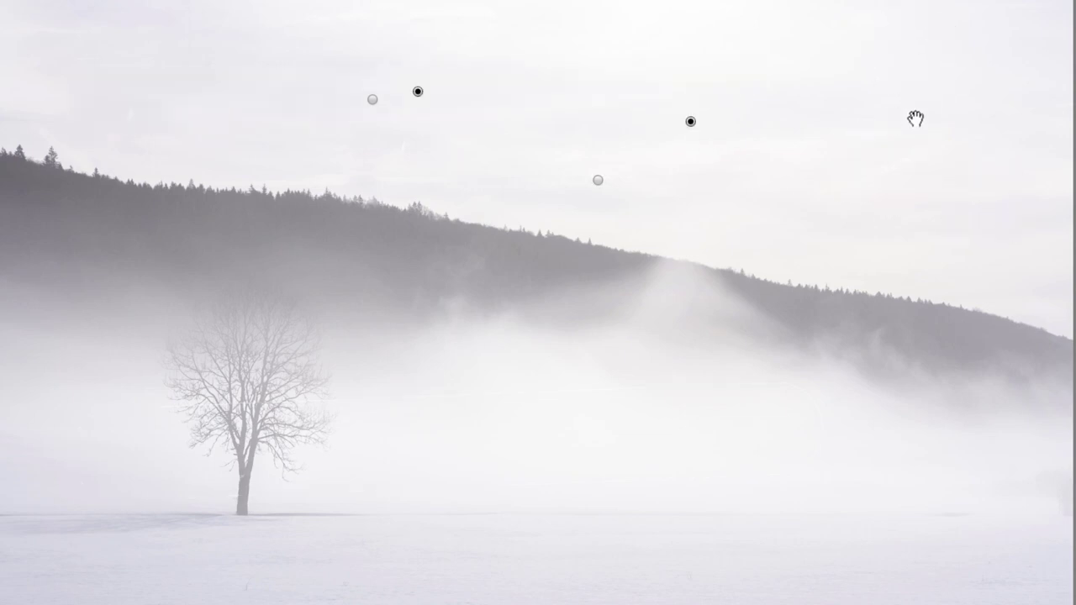
key(Return)
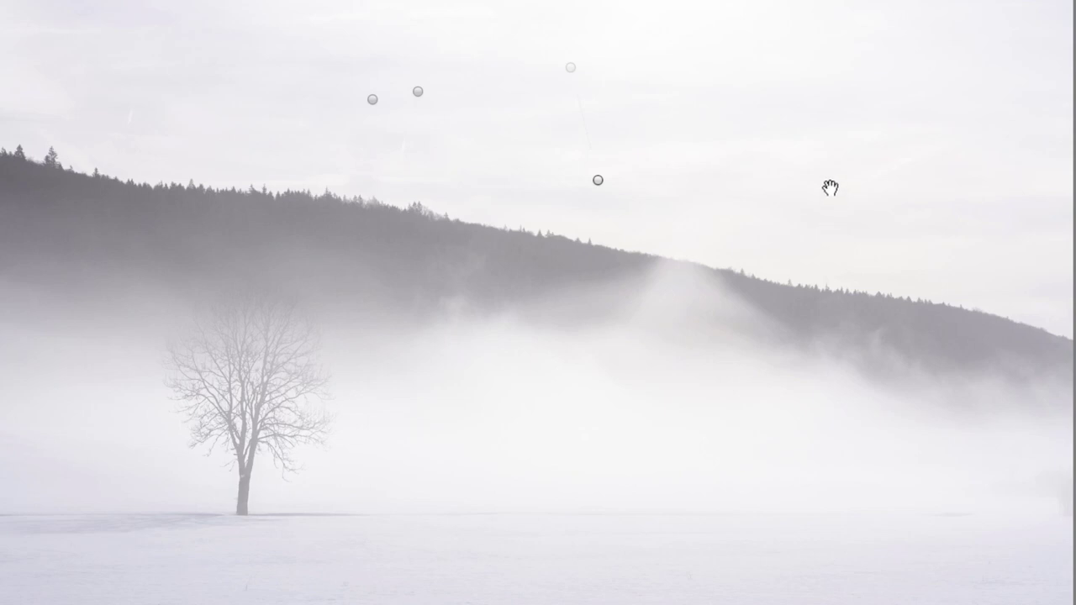
Step: Remove two more right-hand sky spots, review the markers, and leave the full-screen preview
key(h)
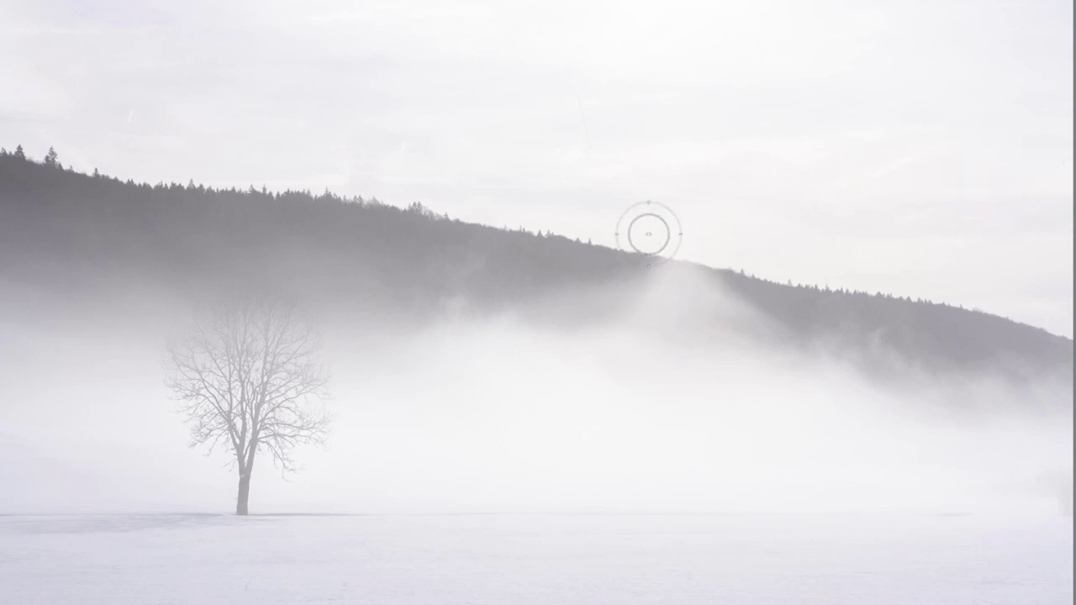
click(795, 203)
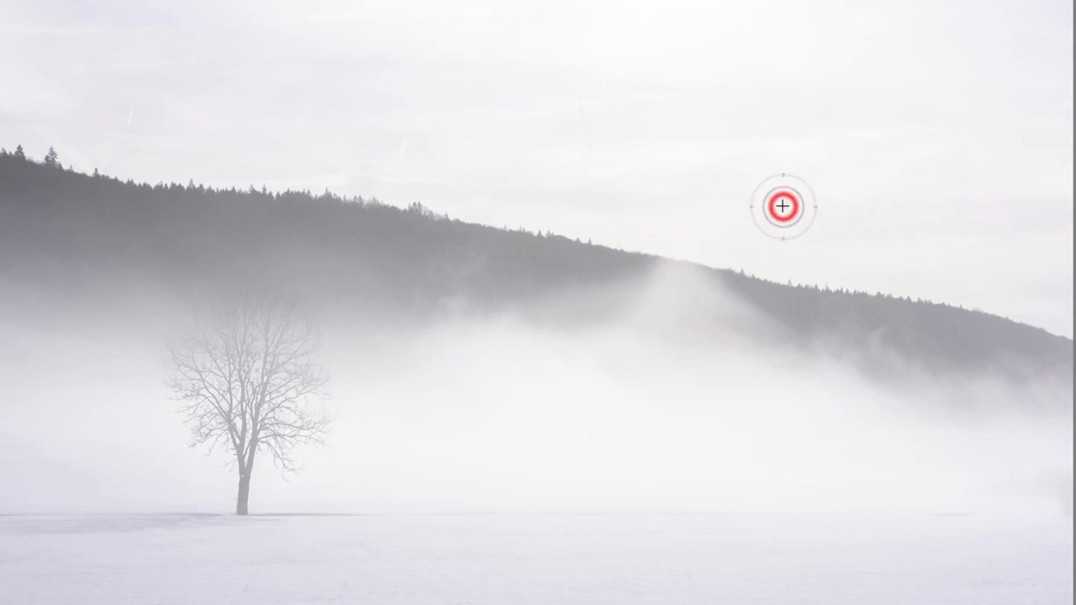
click(1029, 93)
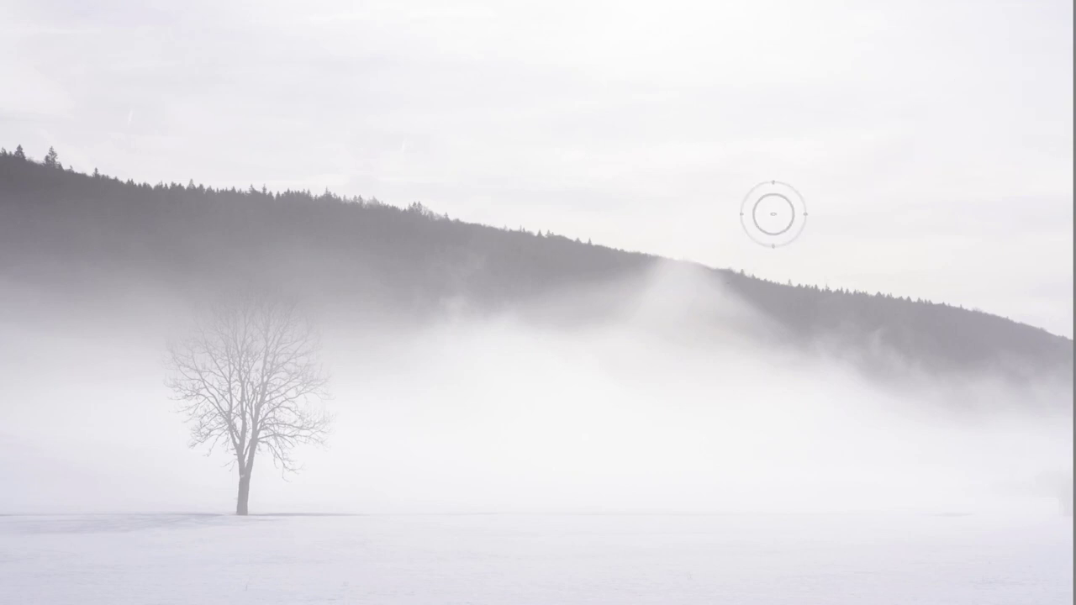
key(h)
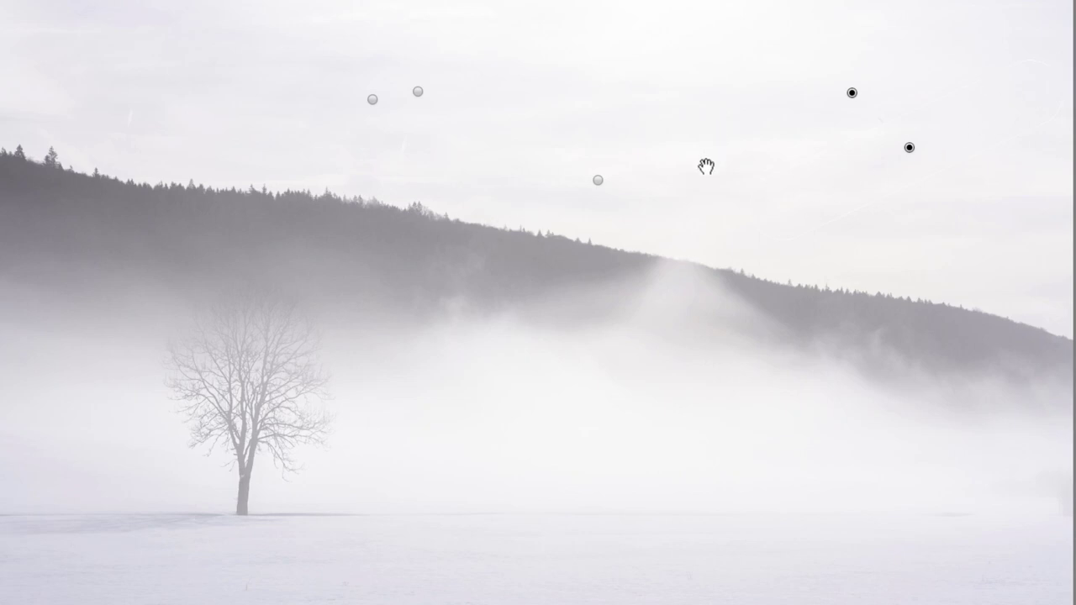
key(h)
key(Escape)
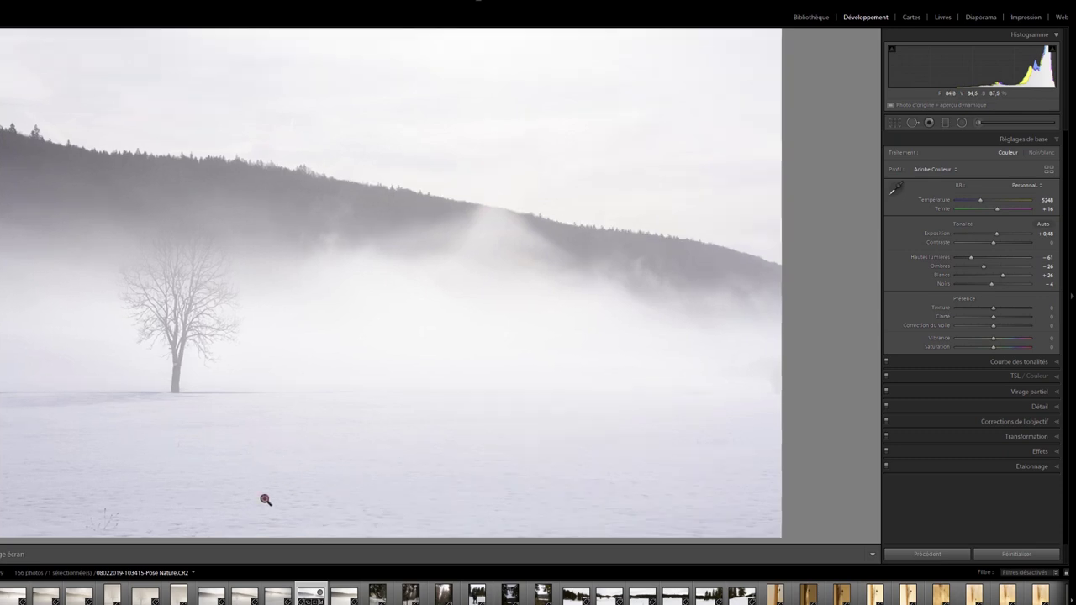
drag(264, 499, 389, 370)
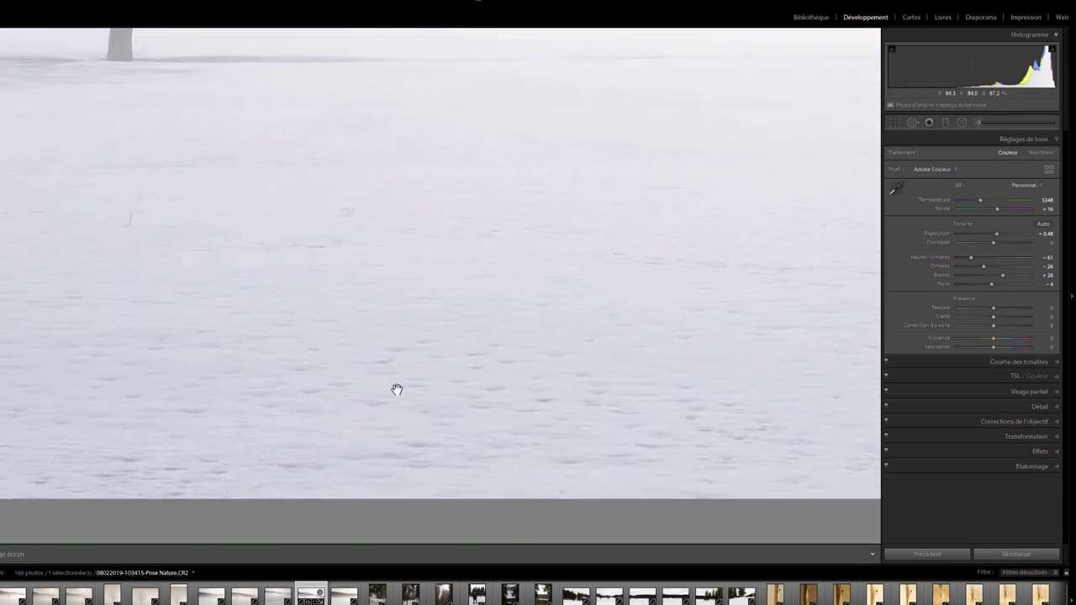
drag(291, 361, 389, 348)
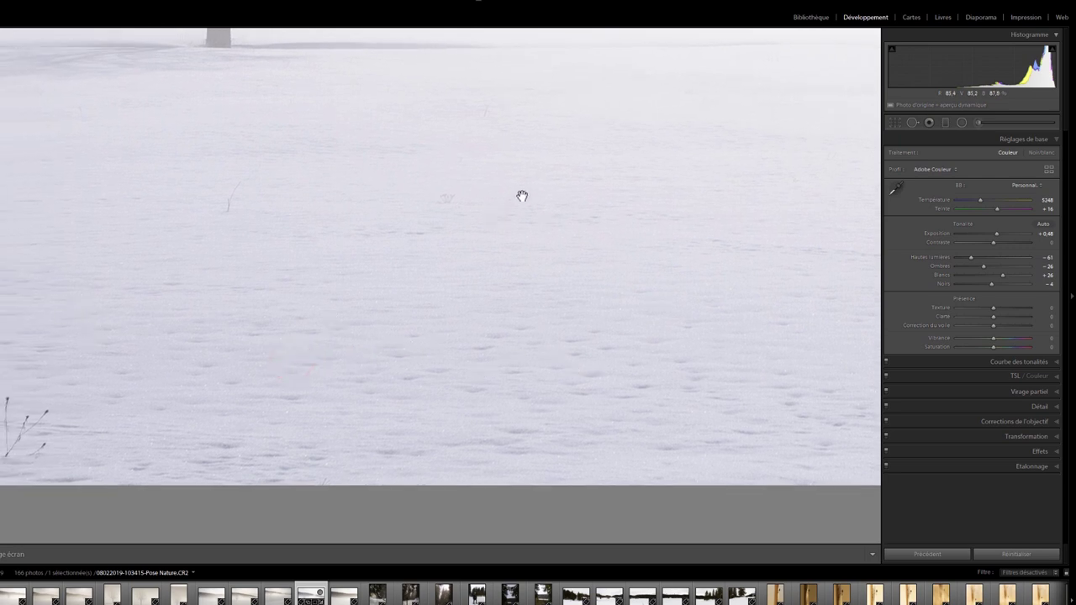
drag(396, 196, 504, 218)
drag(574, 206, 588, 210)
mouse_move(442, 245)
mouse_down()
mouse_move(569, 236)
mouse_move(424, 262)
mouse_up()
click(424, 262)
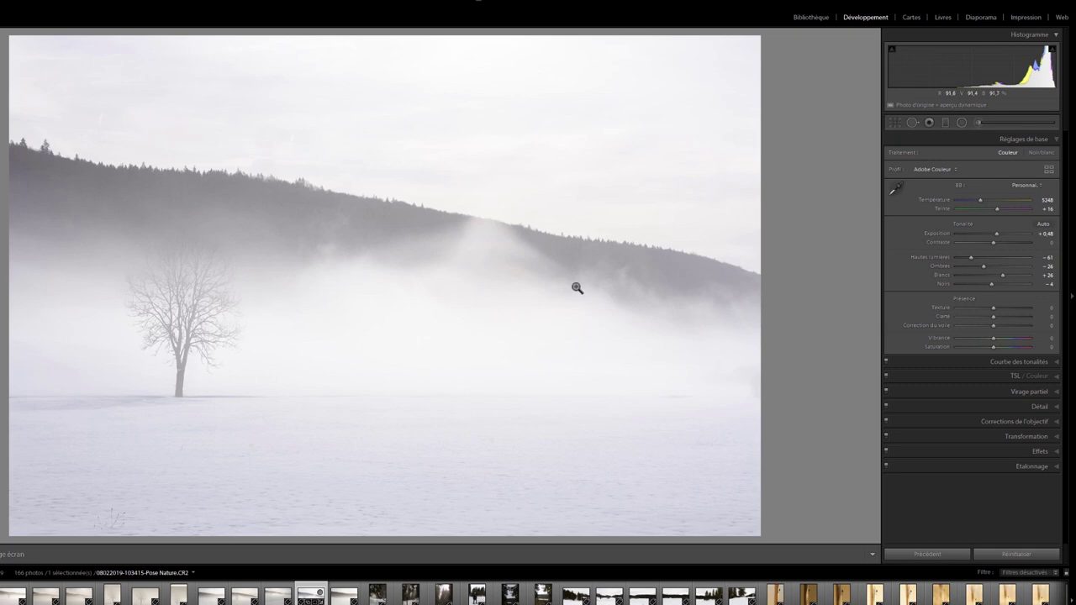
Step: Draw a graduated filter upward over the snowy foreground, easing its fade edge toward the ground
click(947, 121)
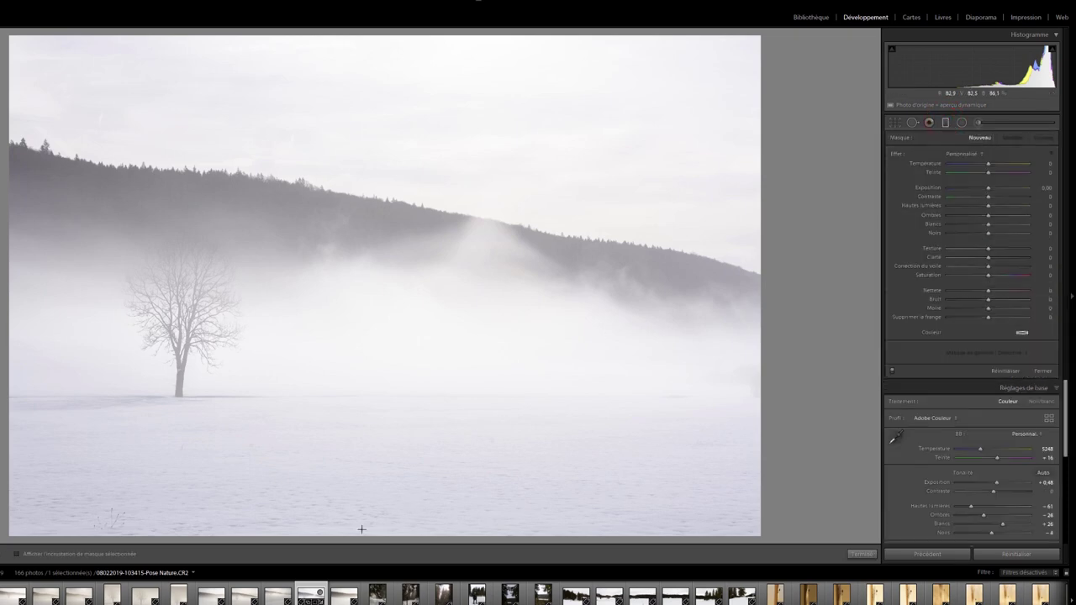
mouse_move(333, 538)
mouse_down()
mouse_move(334, 253)
mouse_move(336, 268)
mouse_up()
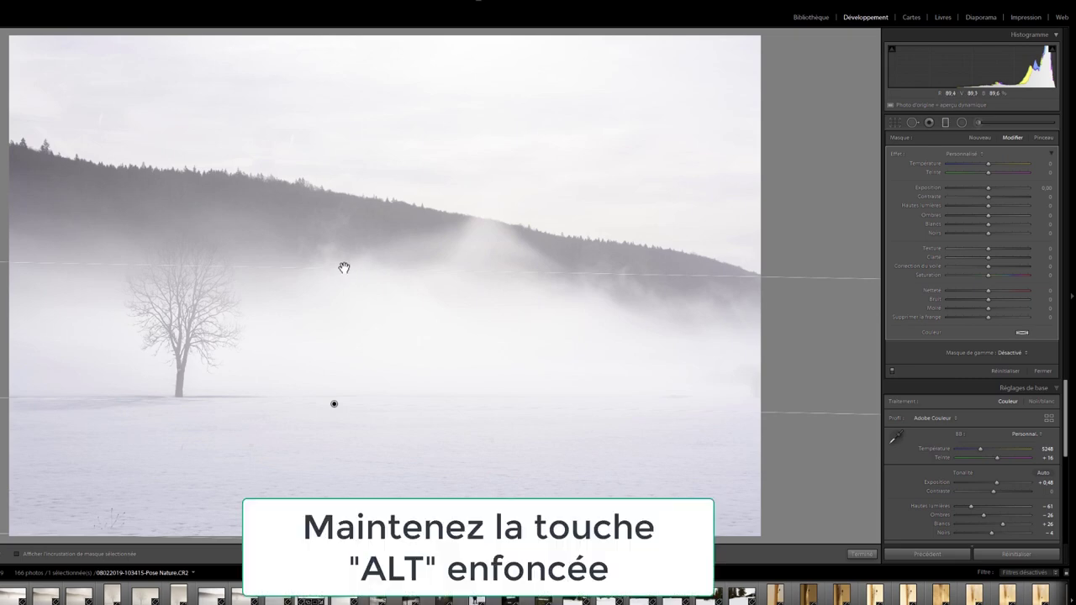
drag(344, 269, 343, 346)
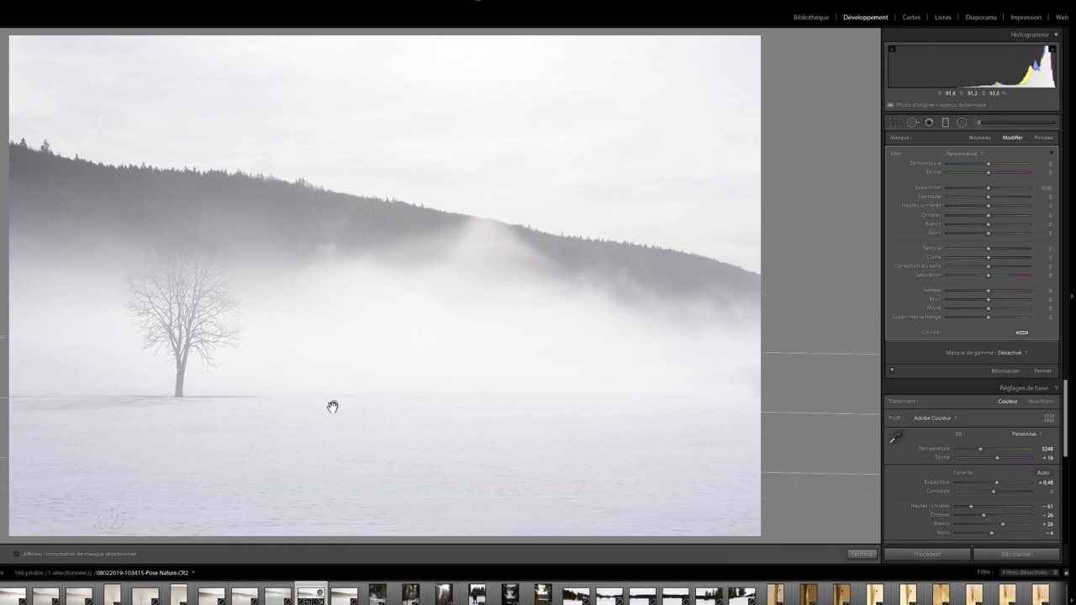
click(333, 406)
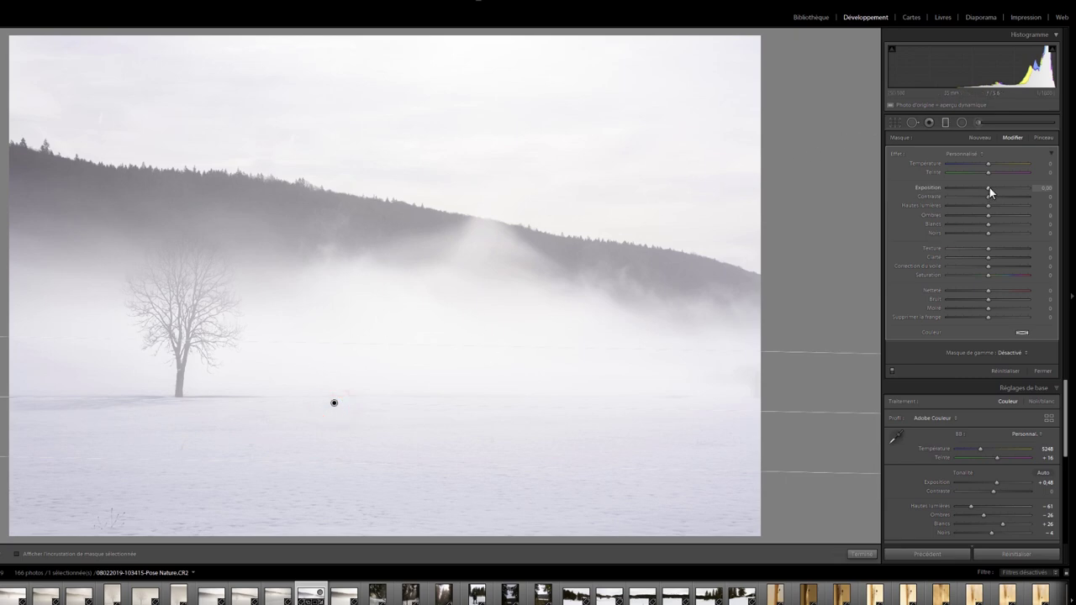
Step: Set the filter's exposure to 0.21, shadows and blacks to 100, with a little added contrast
drag(990, 188, 991, 189)
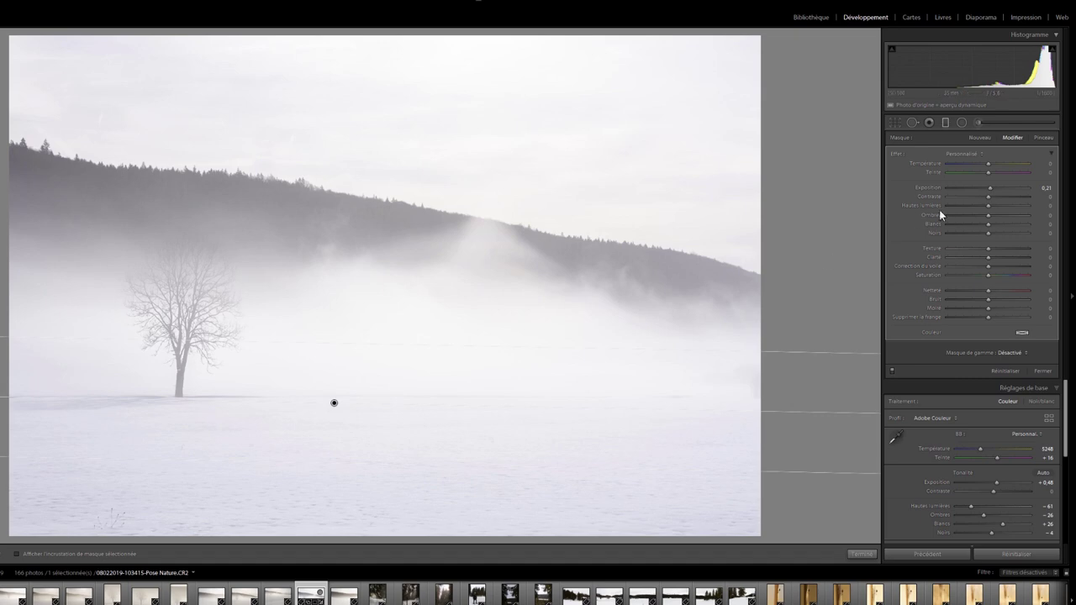
drag(989, 221, 1040, 223)
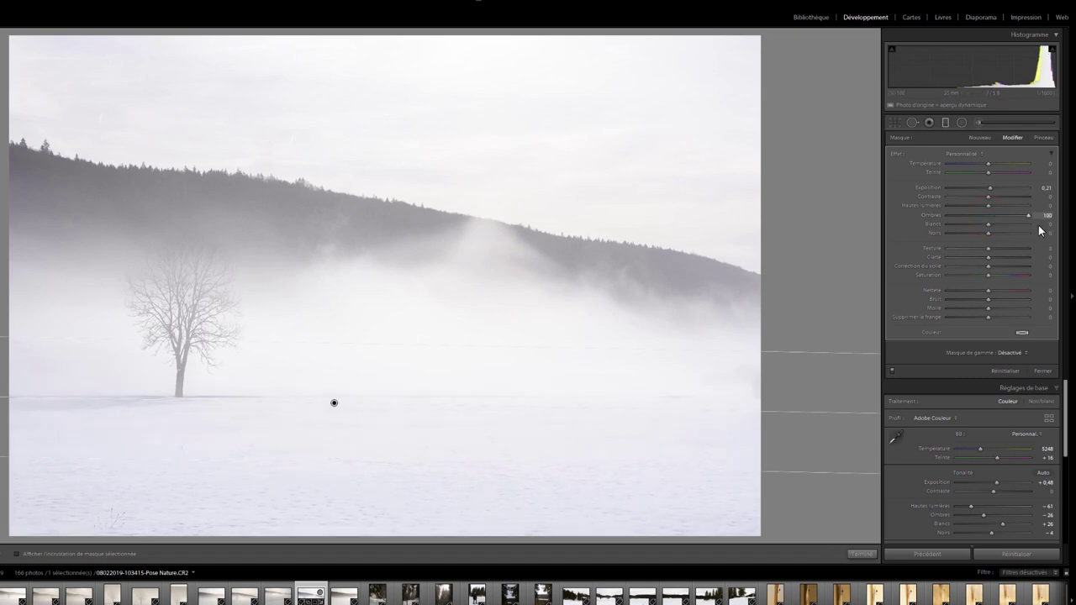
drag(993, 237, 1045, 238)
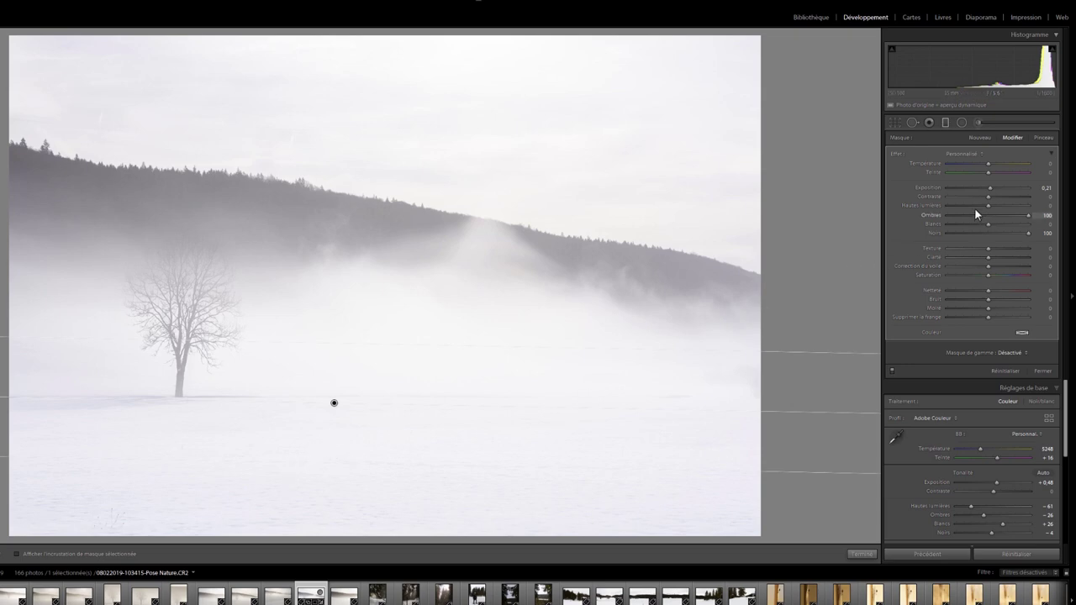
drag(988, 196, 991, 192)
Step: Try stronger haze removal, reset it, then make the foreground haze correction negative
drag(992, 267, 1022, 264)
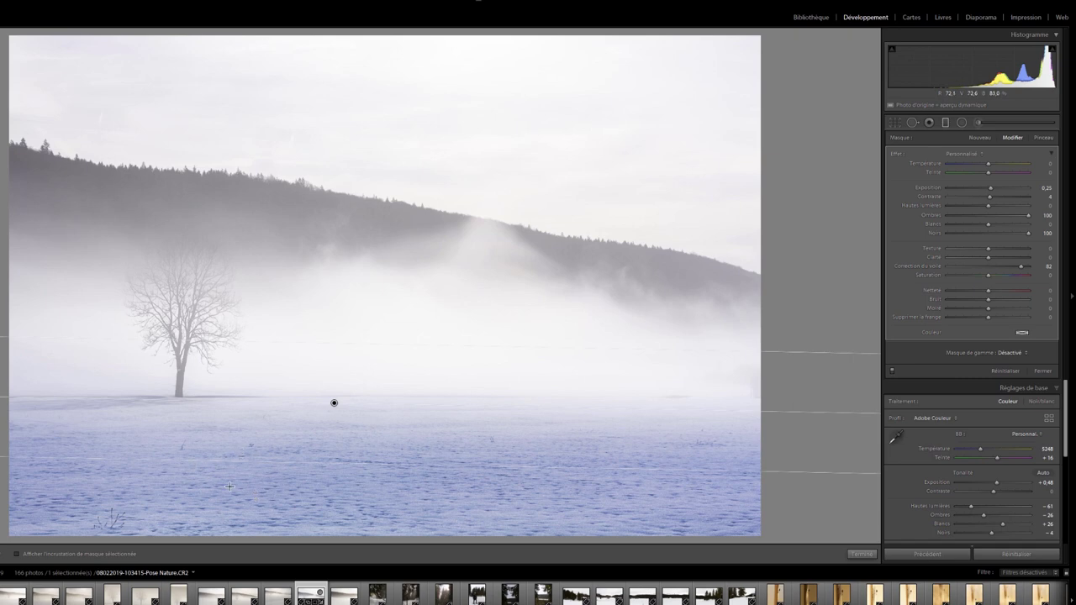
double_click(936, 265)
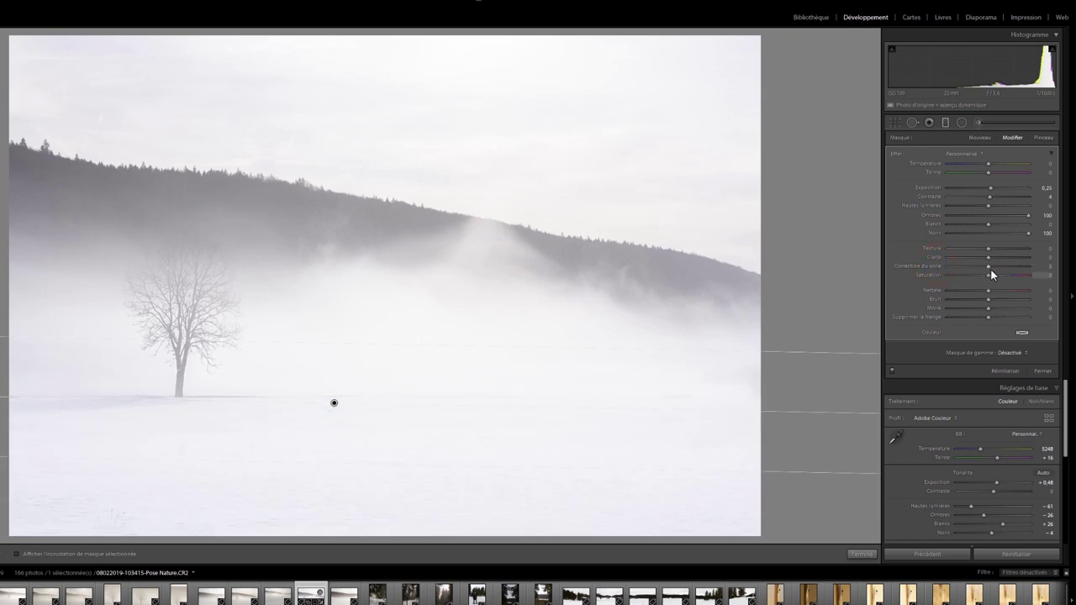
drag(989, 267, 969, 265)
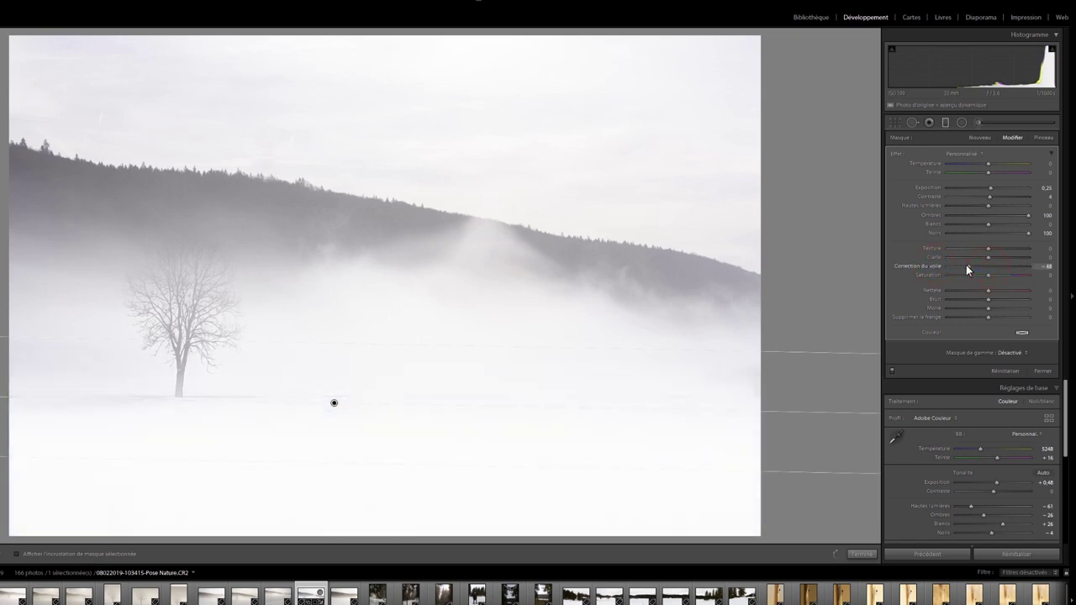
Step: Zoom in to inspect the foreground snow, then return to the full-photo view
click(368, 511)
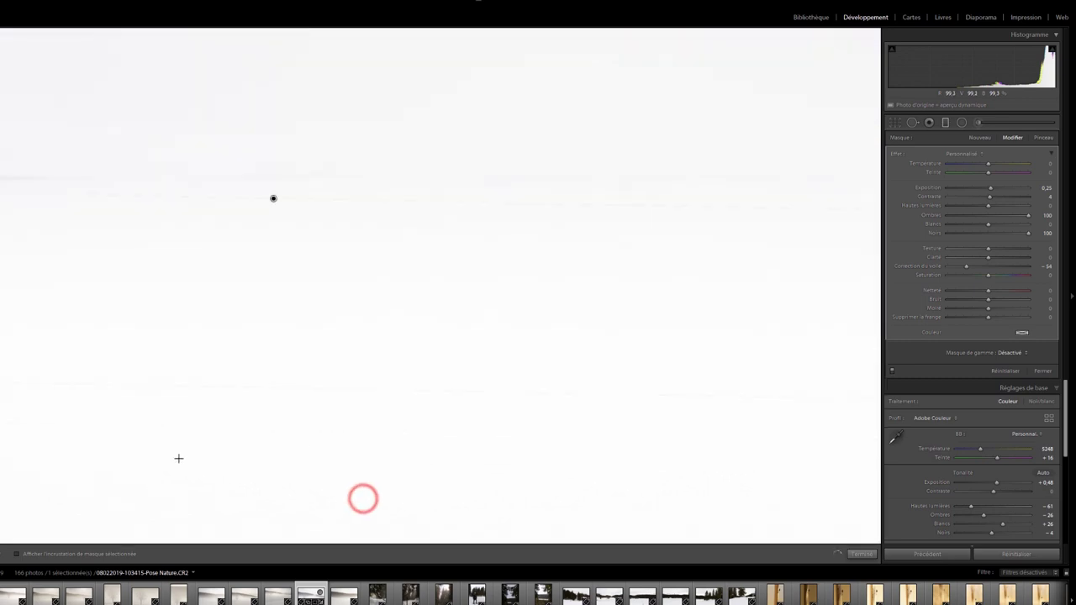
drag(172, 329, 402, 241)
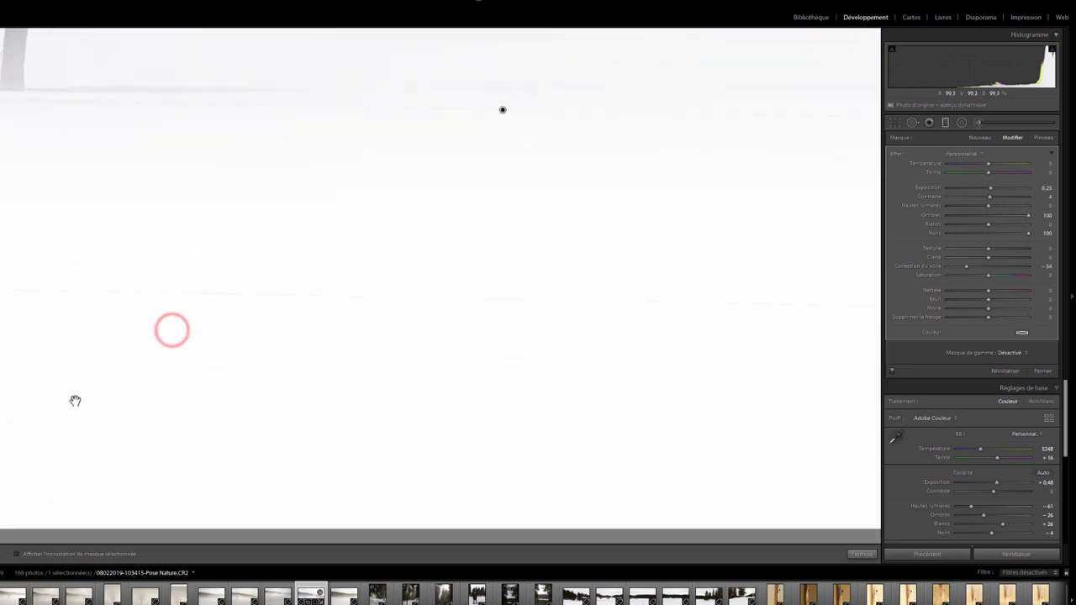
drag(74, 391, 252, 375)
drag(164, 388, 335, 379)
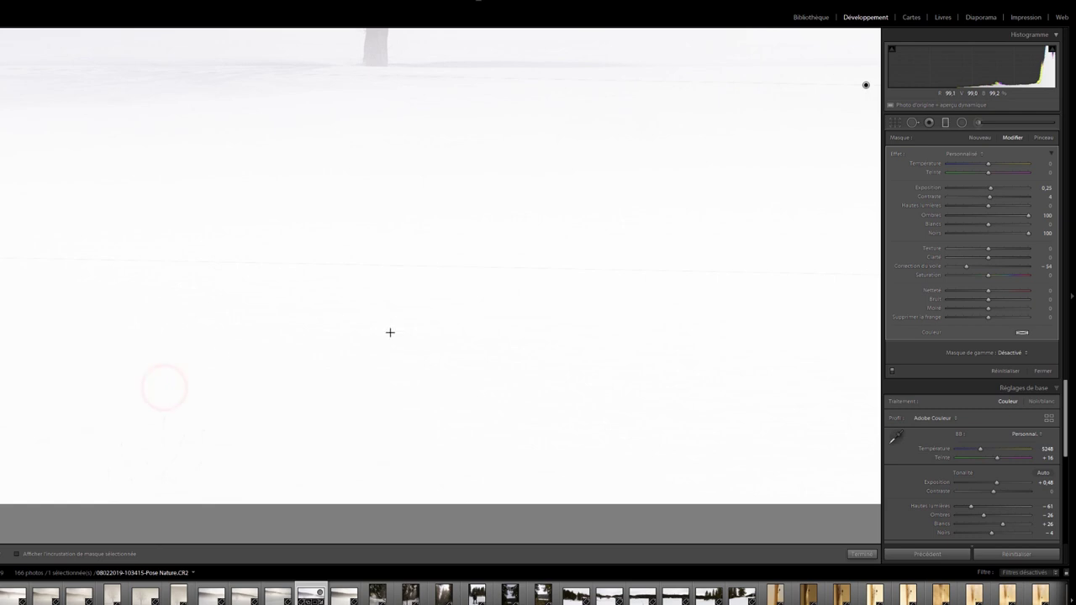
click(427, 341)
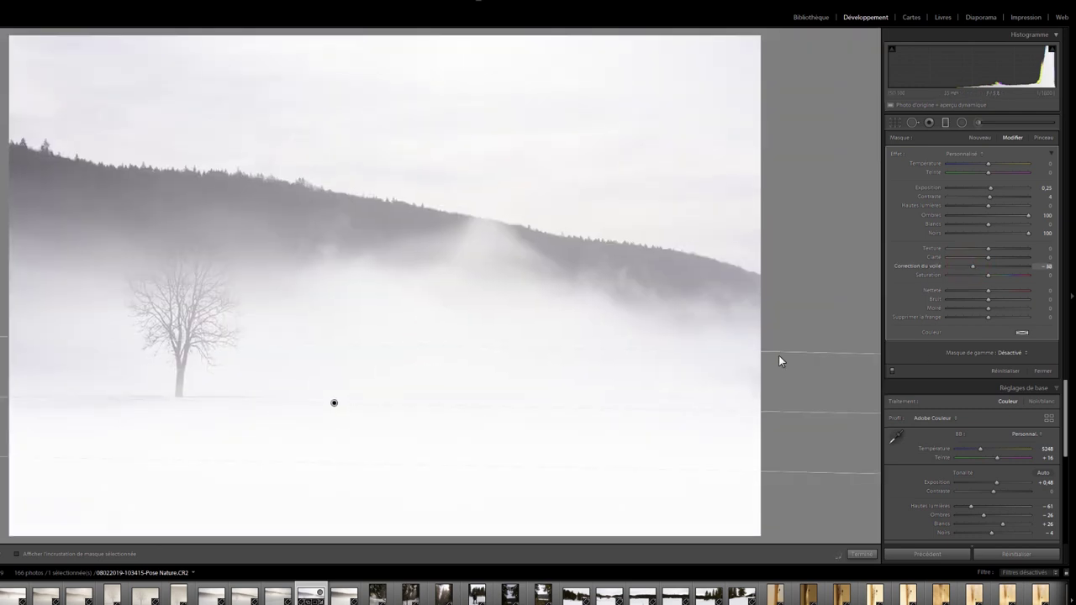
Step: Settle the foreground haze correction at -38 and fine-tune the filter's exposure
click(972, 267)
drag(988, 187, 986, 187)
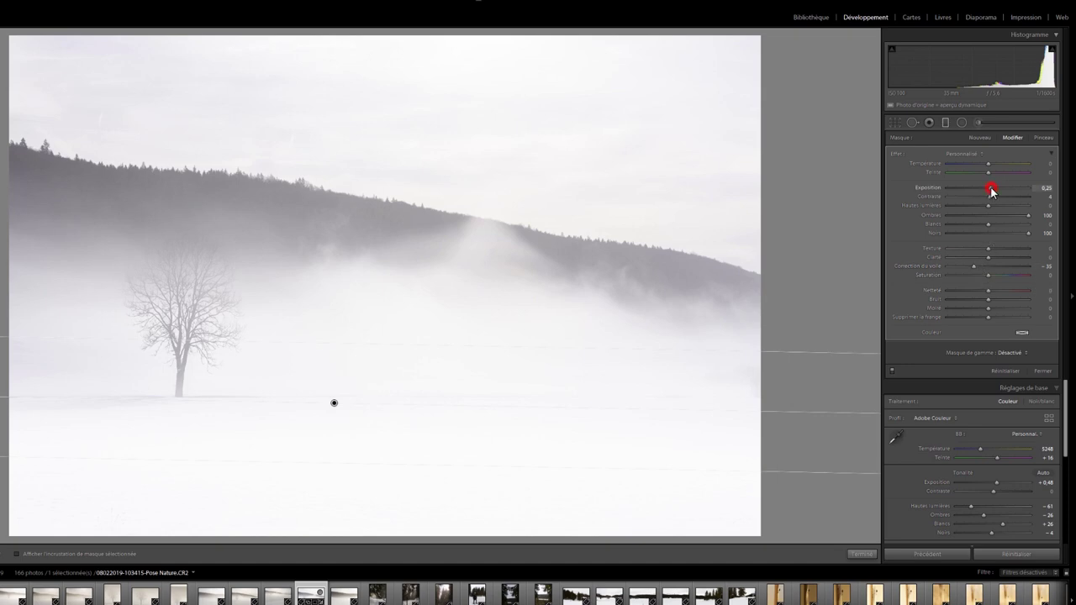